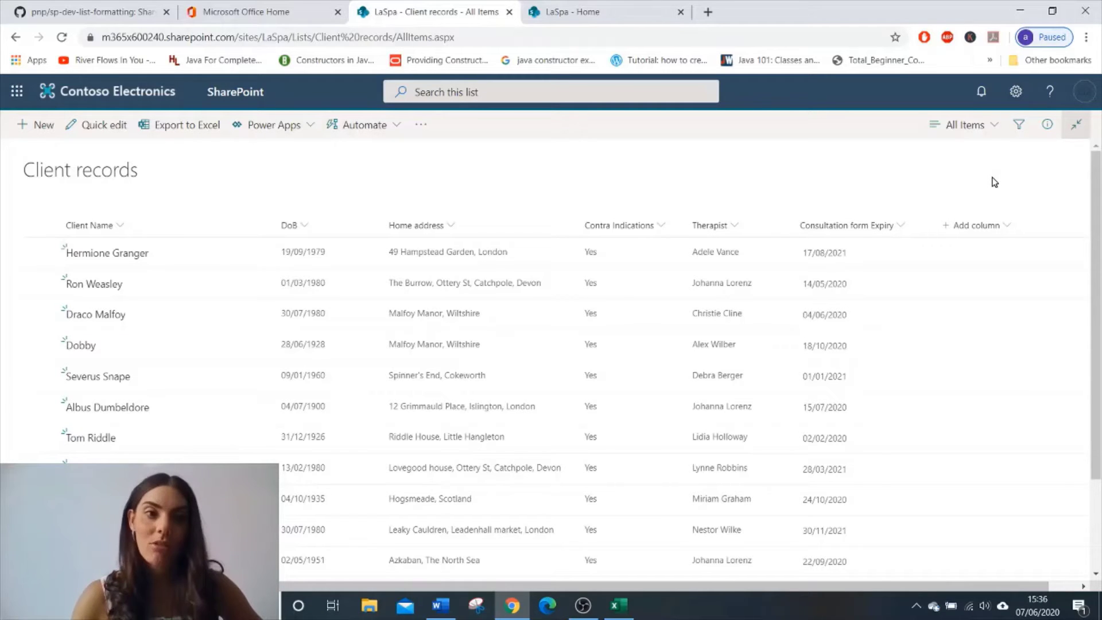
Step: Format the All Items view with green odd rows and light grey even rows, and save
{"action": "left_click", "coordinate": [954, 129]}
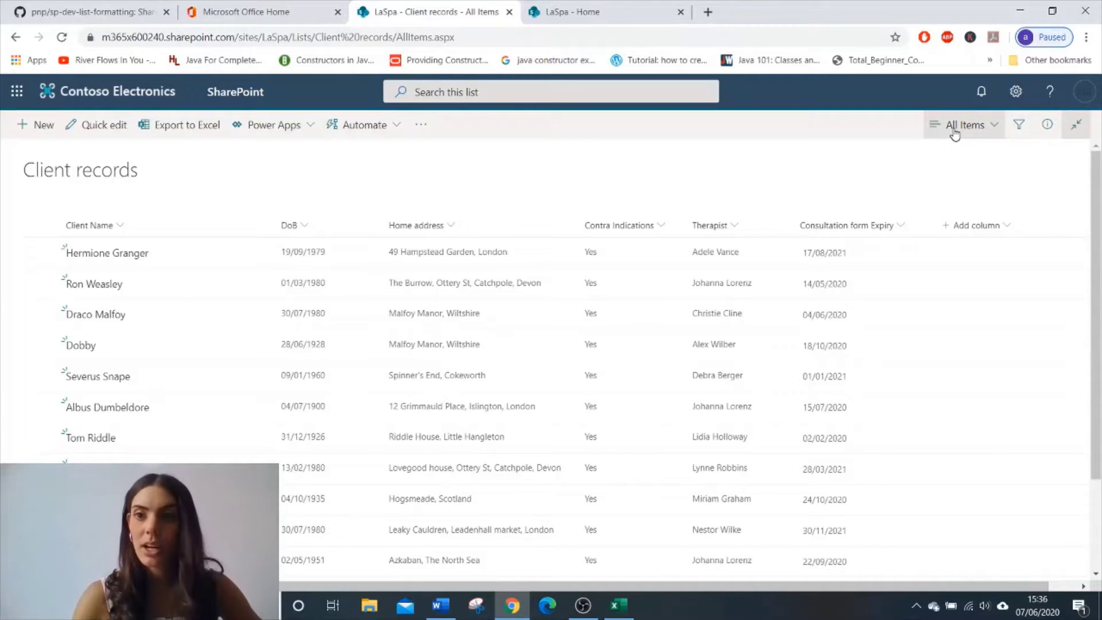
{"action": "left_click", "coordinate": [1000, 292]}
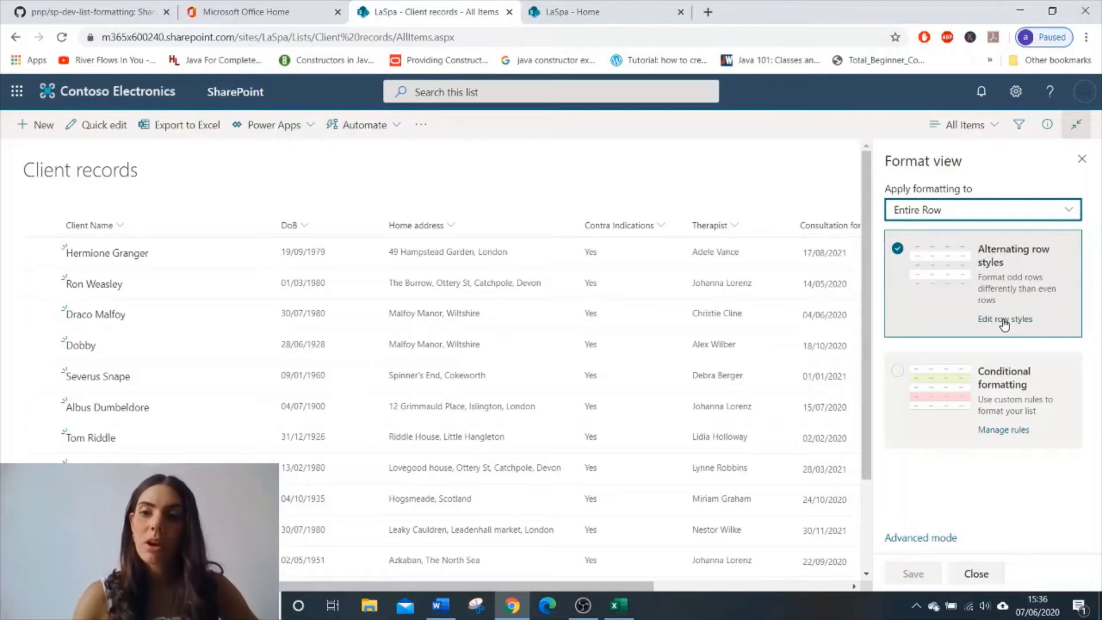
{"action": "left_click", "coordinate": [1003, 320]}
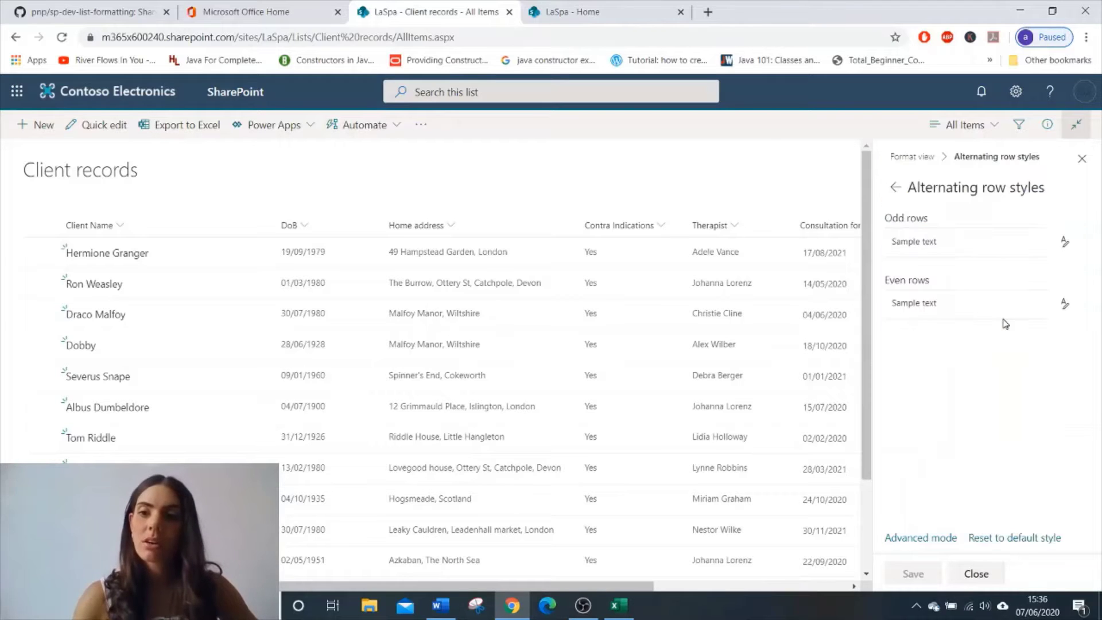
{"action": "left_click", "coordinate": [1063, 248]}
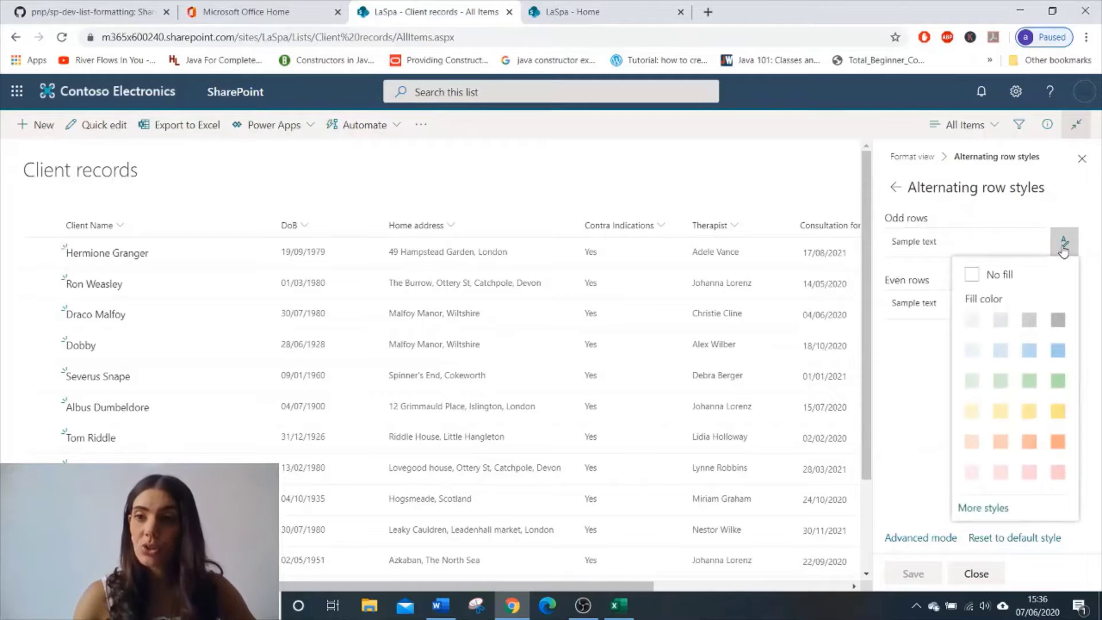
{"action": "left_click", "coordinate": [1028, 382]}
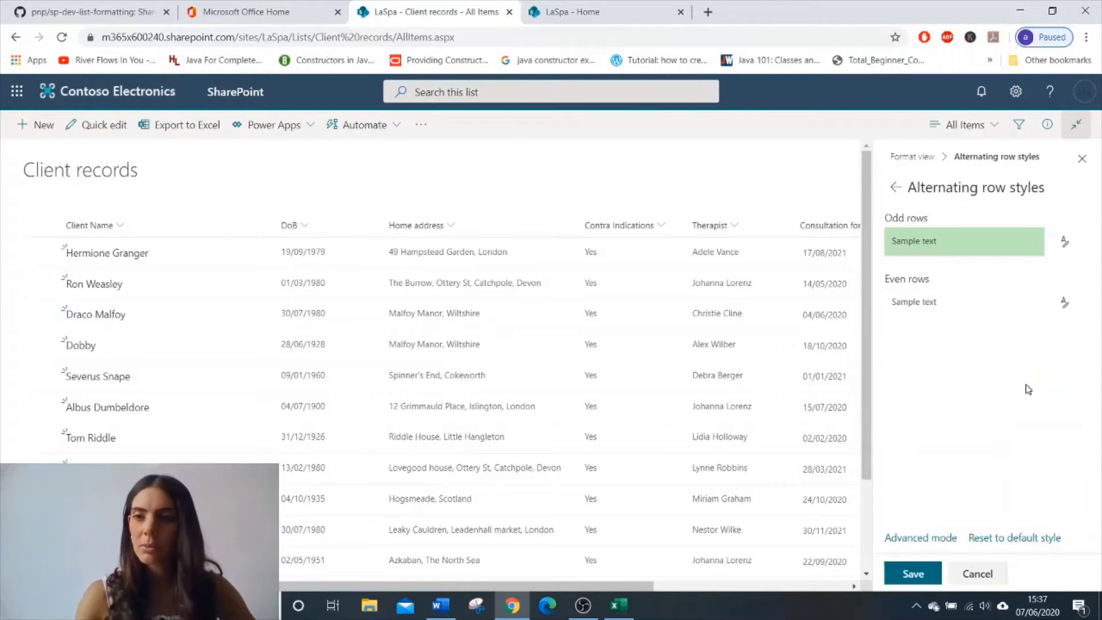
{"action": "left_click", "coordinate": [1071, 310]}
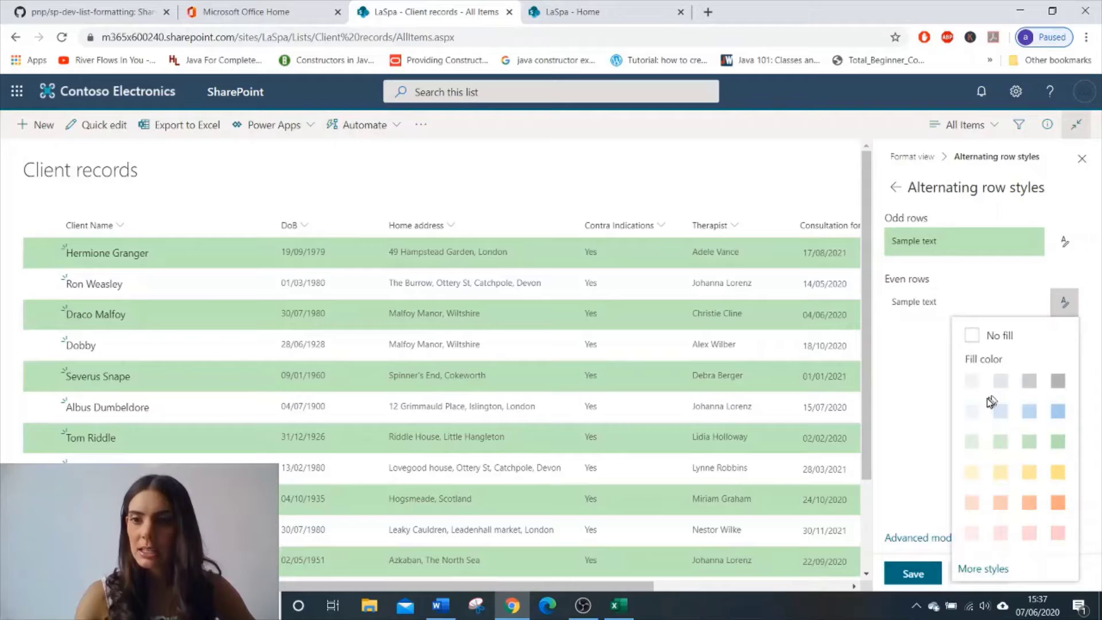
{"action": "left_click", "coordinate": [976, 390]}
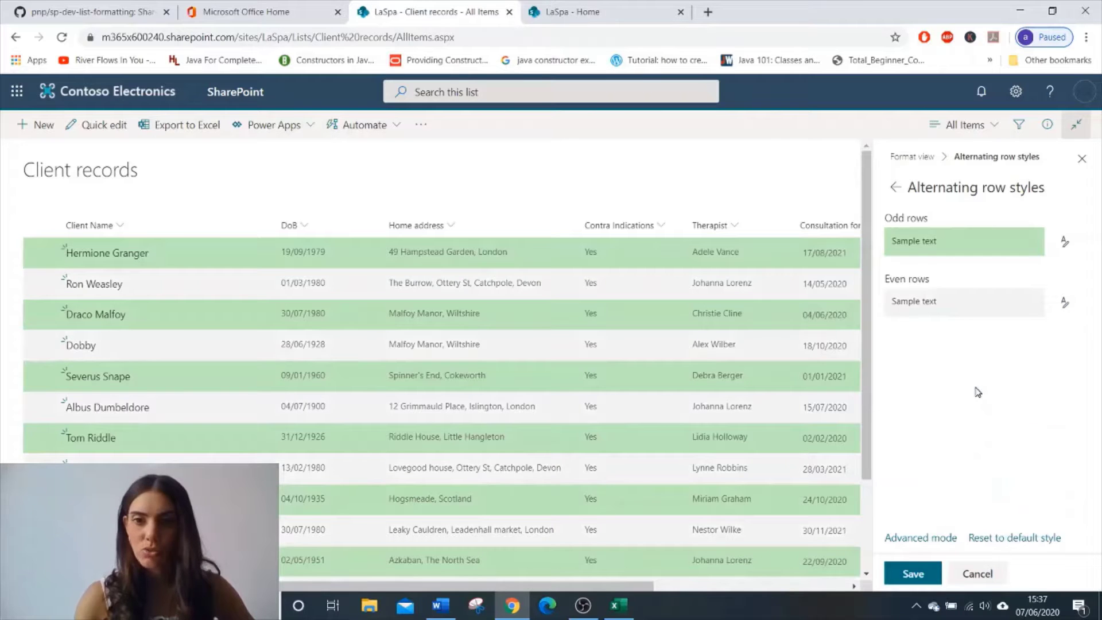
{"action": "left_click", "coordinate": [927, 574]}
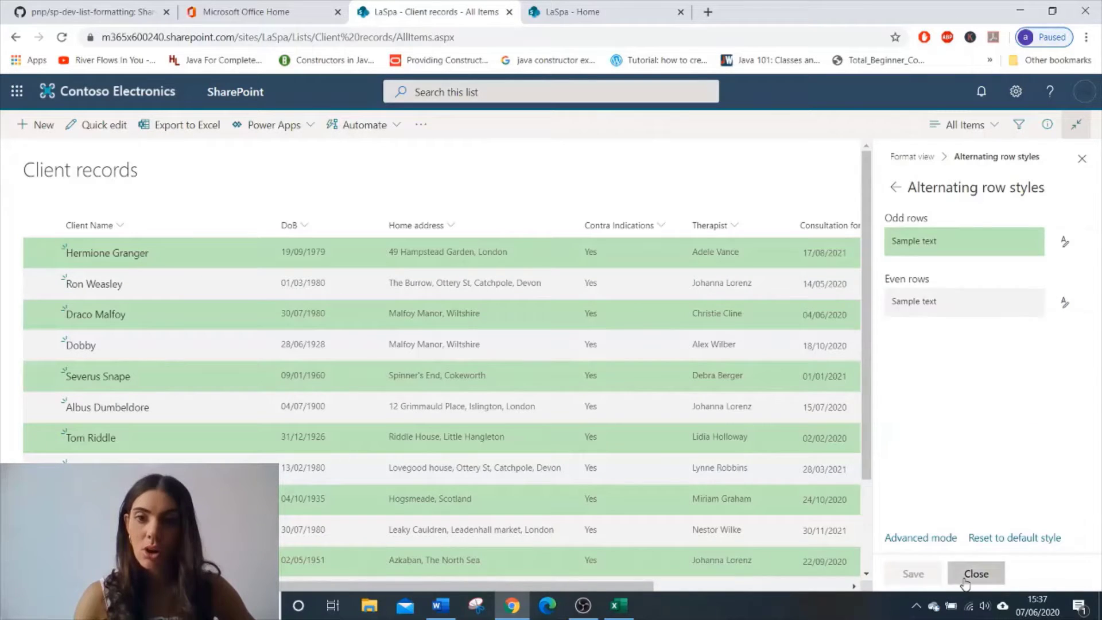
Step: Close the Format view pane to show the list's green and grey rows
{"action": "left_click", "coordinate": [976, 573]}
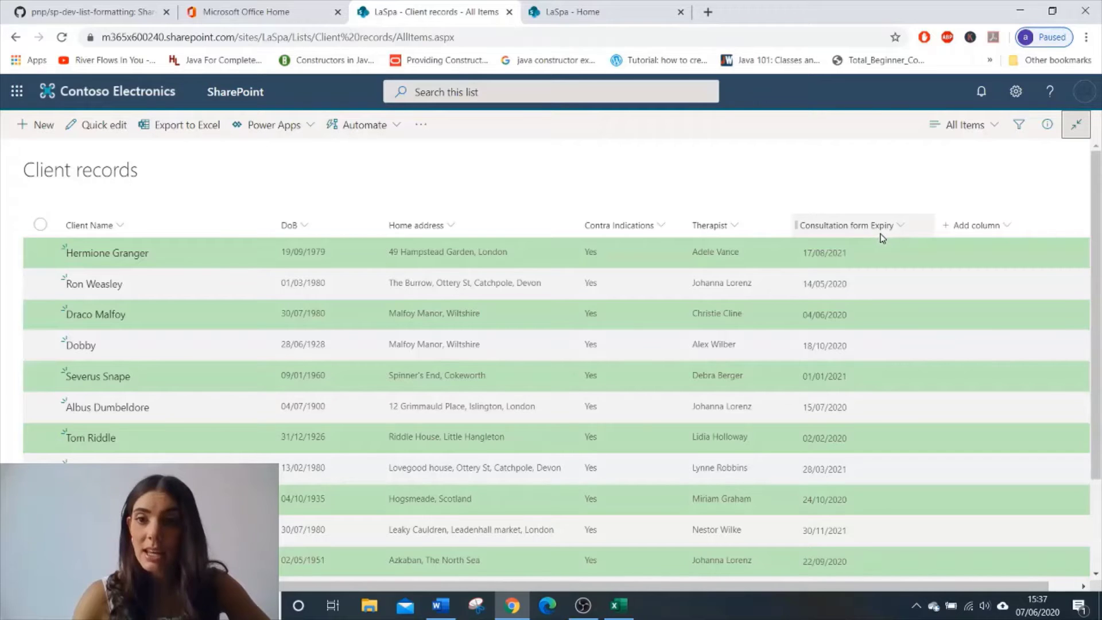
Step: Open Format dates for the Consultation form Expiry column and edit its before/today/after styles
{"action": "left_click", "coordinate": [900, 230]}
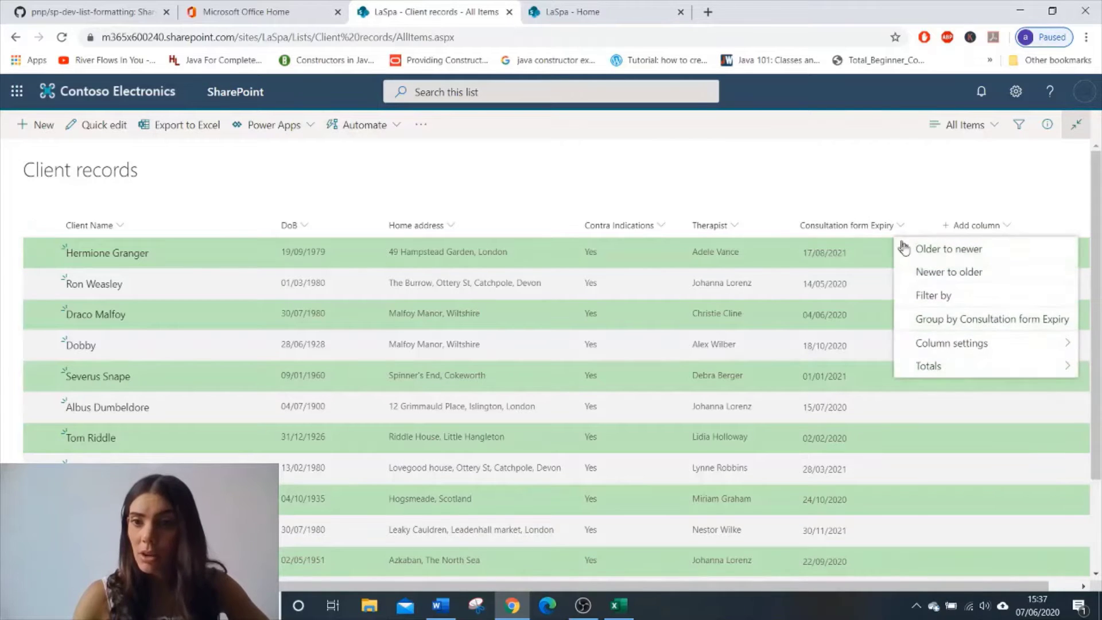
{"action": "mouse_move", "coordinate": [953, 347]}
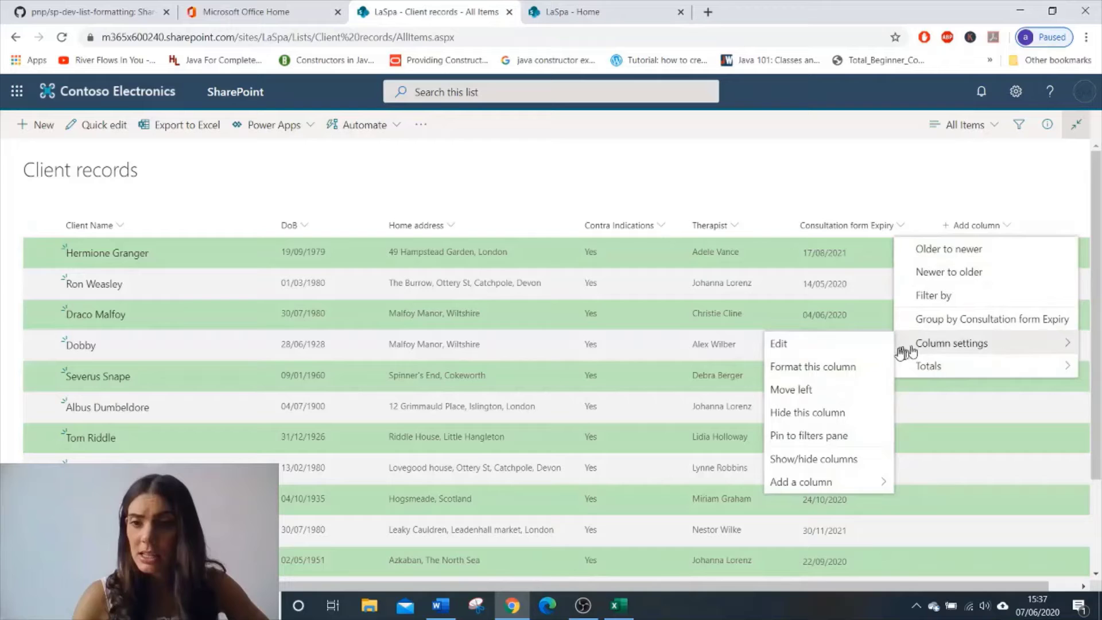
{"action": "left_click", "coordinate": [865, 368]}
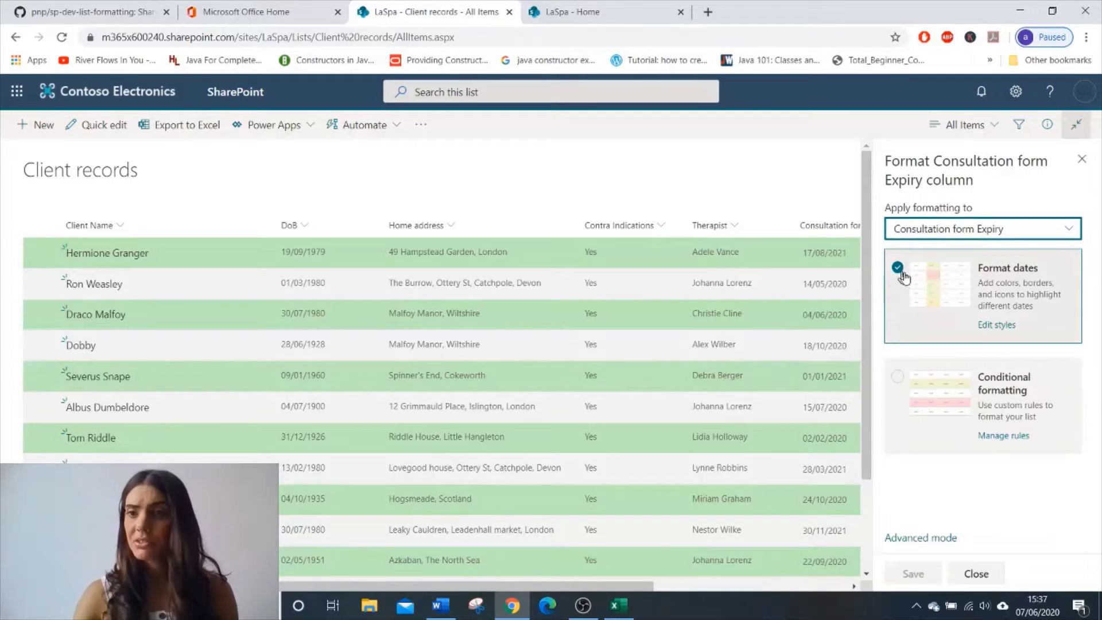
{"action": "left_click", "coordinate": [986, 326]}
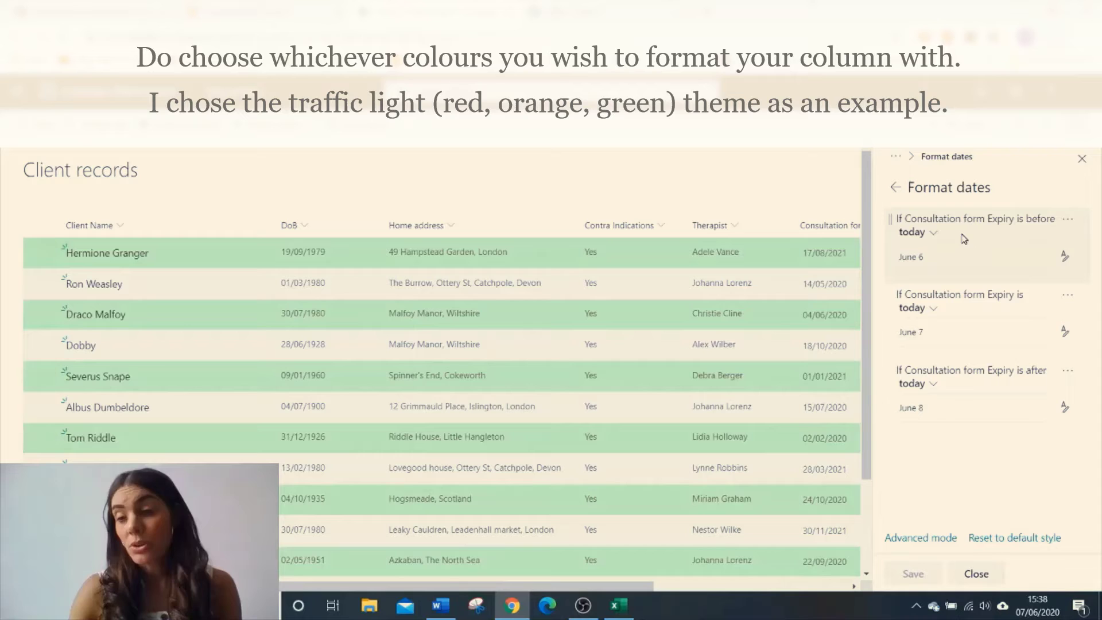
Step: Fill expiry dates orange before today, yellow for today, green after today; save and close
{"action": "left_click", "coordinate": [1067, 257]}
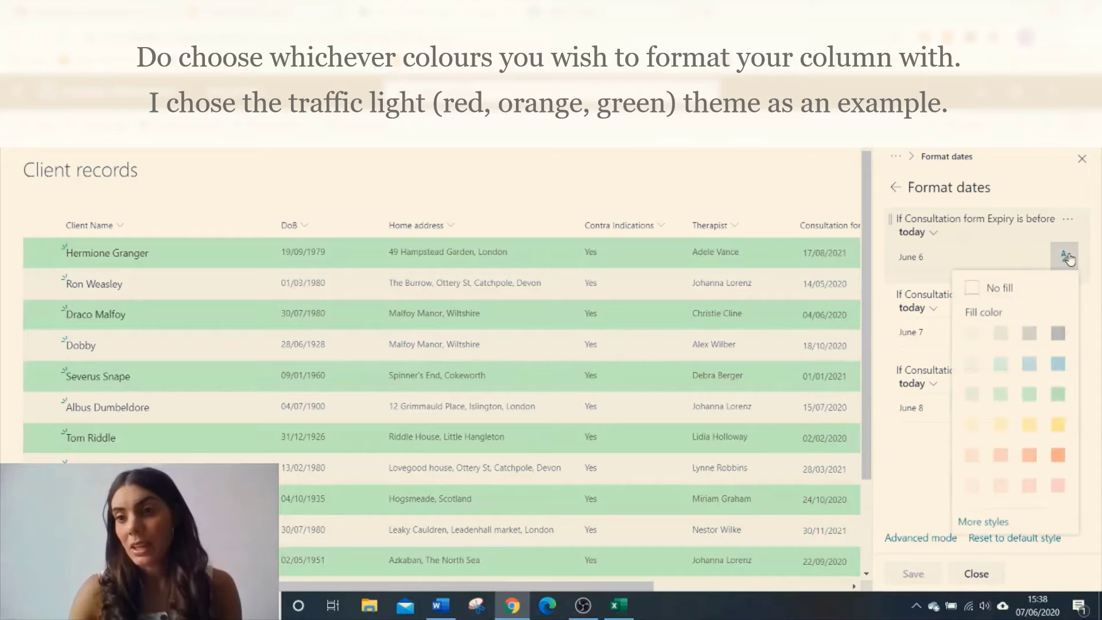
{"action": "left_click", "coordinate": [1058, 456]}
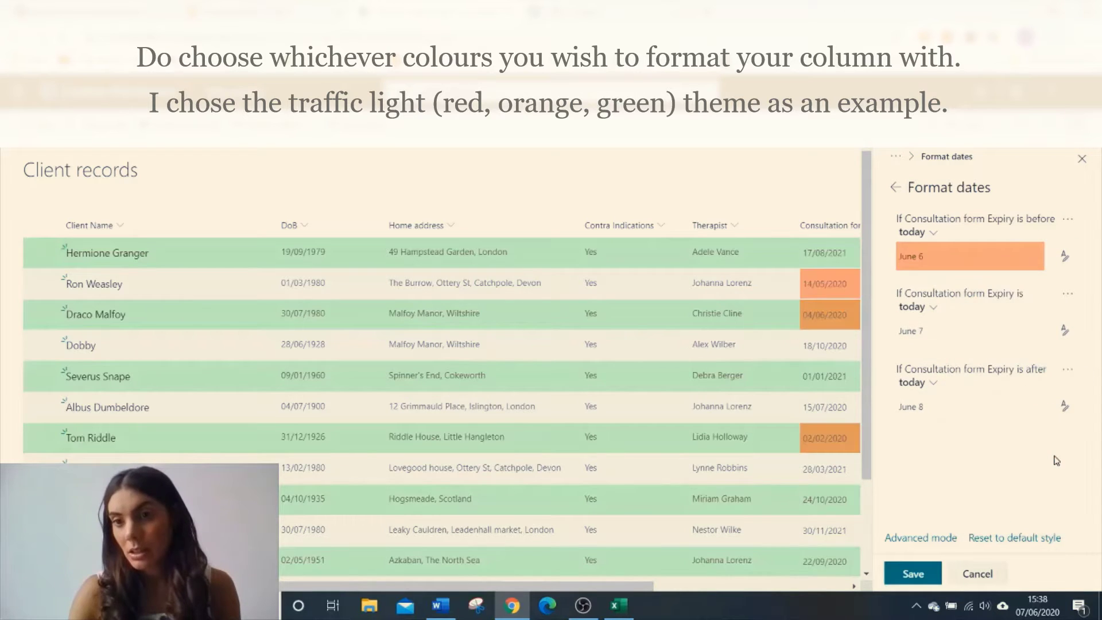
{"action": "left_click", "coordinate": [1064, 336]}
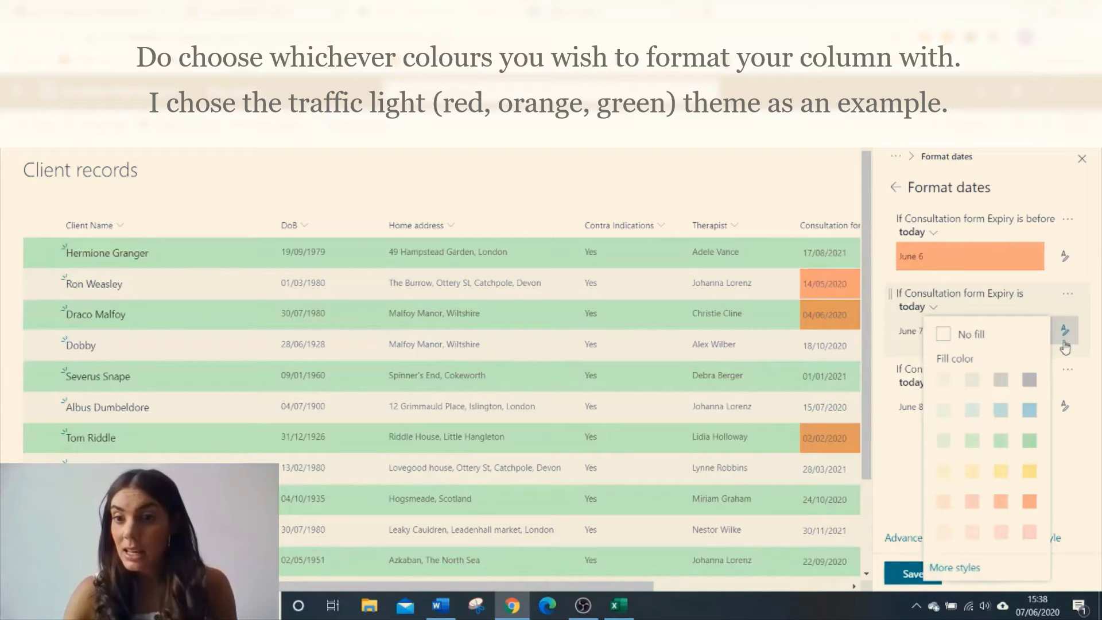
{"action": "left_click", "coordinate": [1029, 476]}
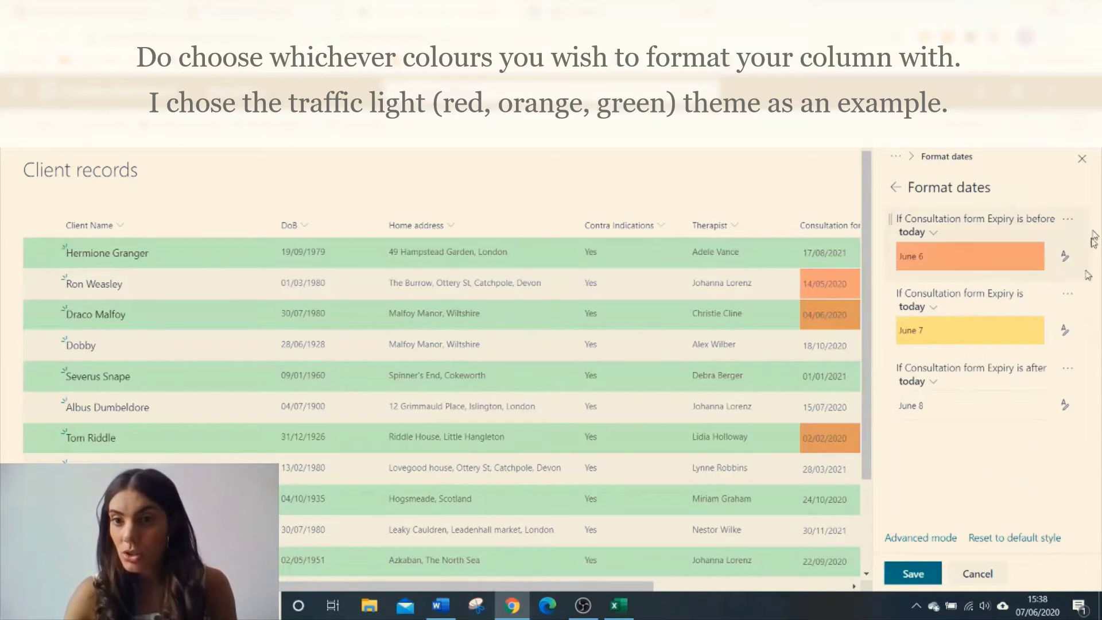
{"action": "left_click", "coordinate": [1064, 258]}
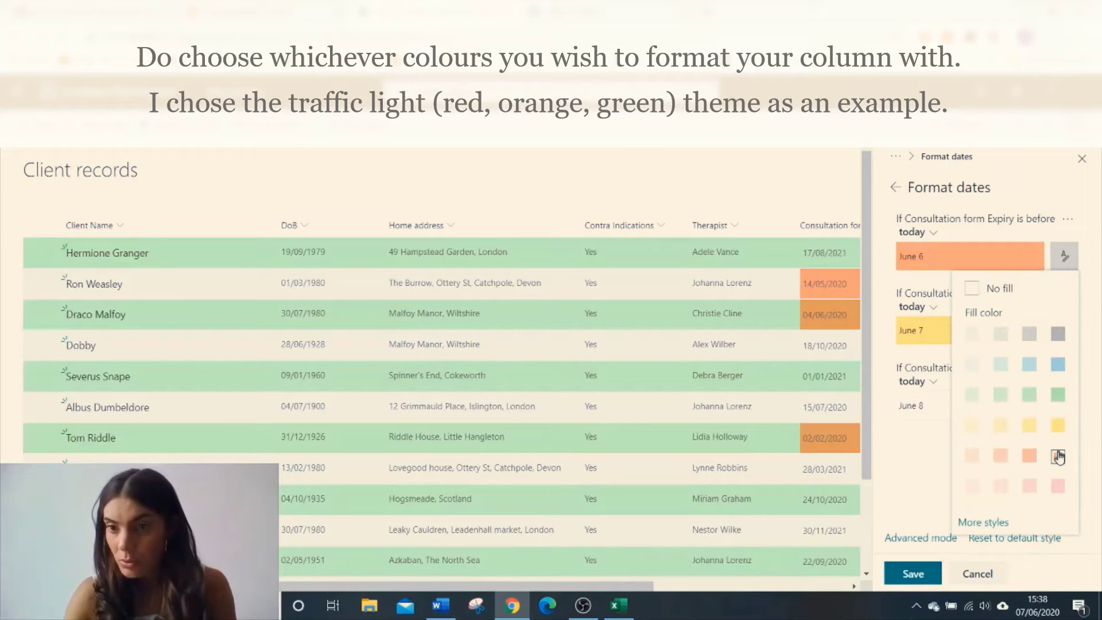
{"action": "left_click", "coordinate": [1062, 260]}
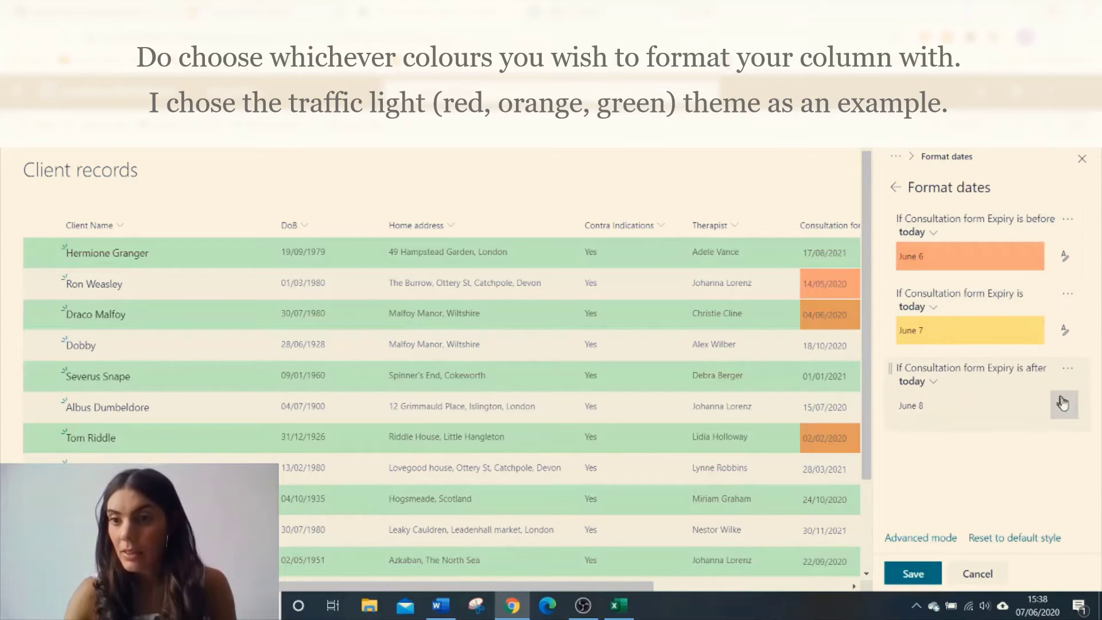
{"action": "left_click", "coordinate": [1064, 405]}
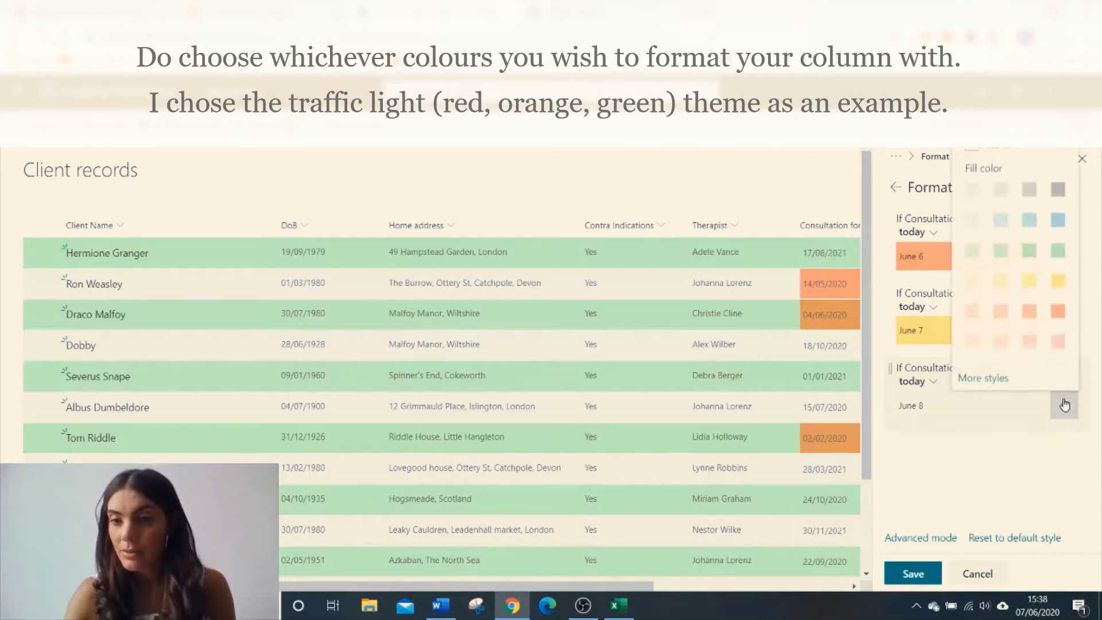
{"action": "left_click", "coordinate": [1059, 256]}
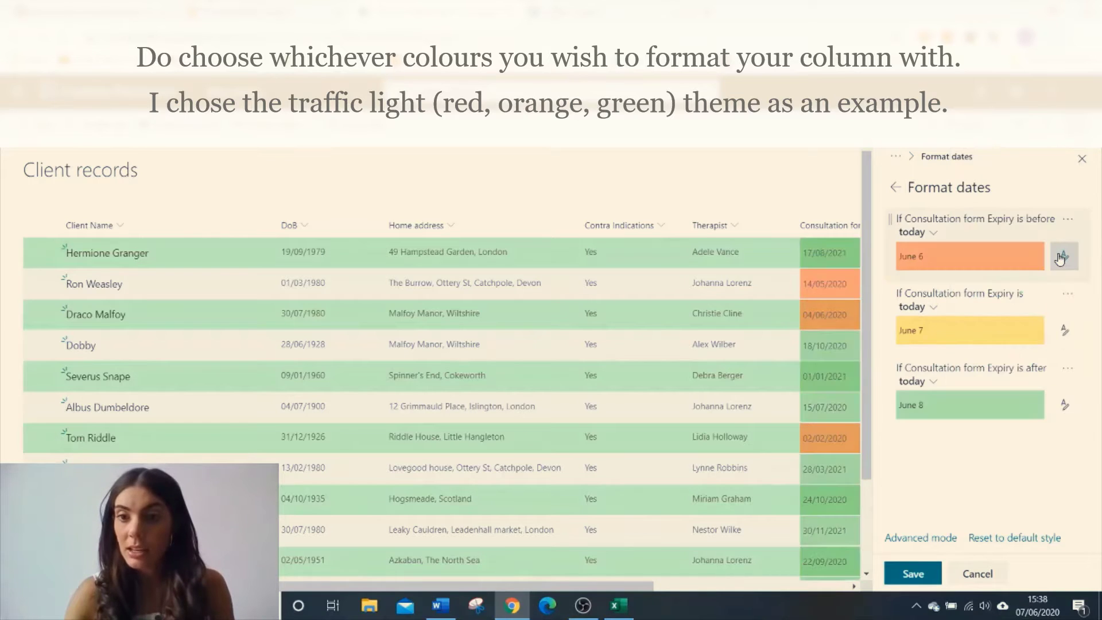
{"action": "left_click", "coordinate": [905, 576]}
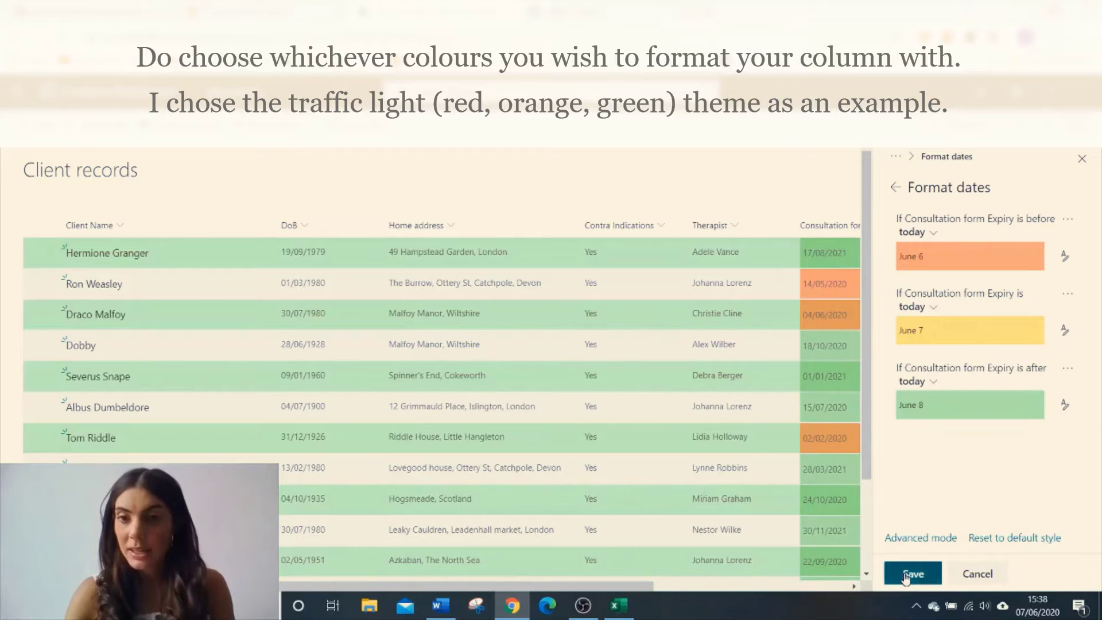
{"action": "left_click", "coordinate": [975, 574]}
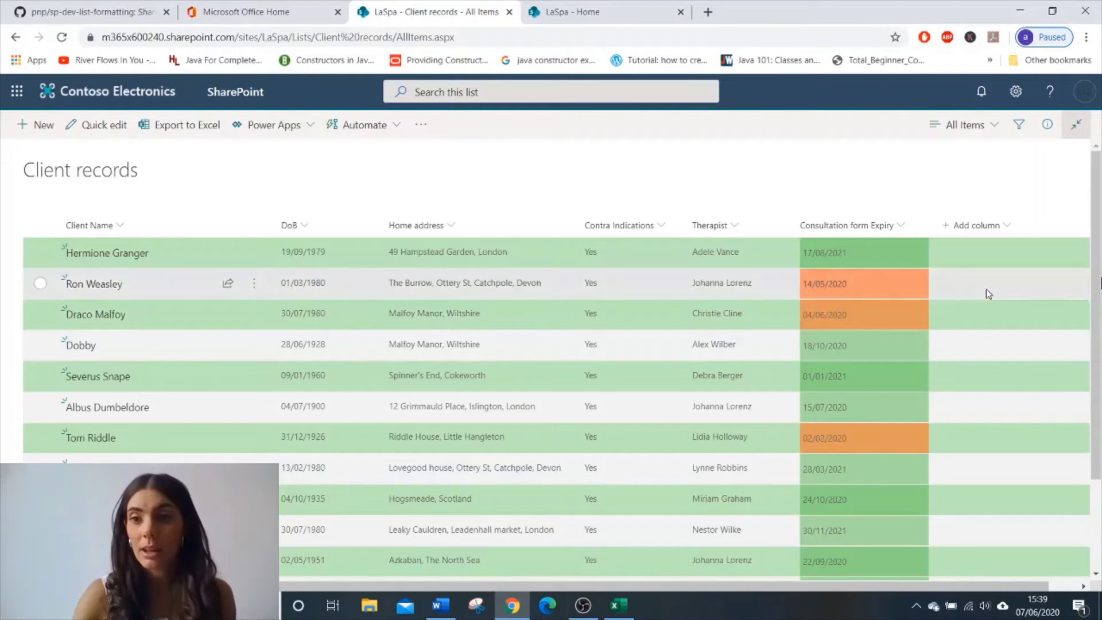
Step: Create a multiple-lines-of-text column named Notes with enhanced rich text enabled, and save it
{"action": "left_click", "coordinate": [965, 230]}
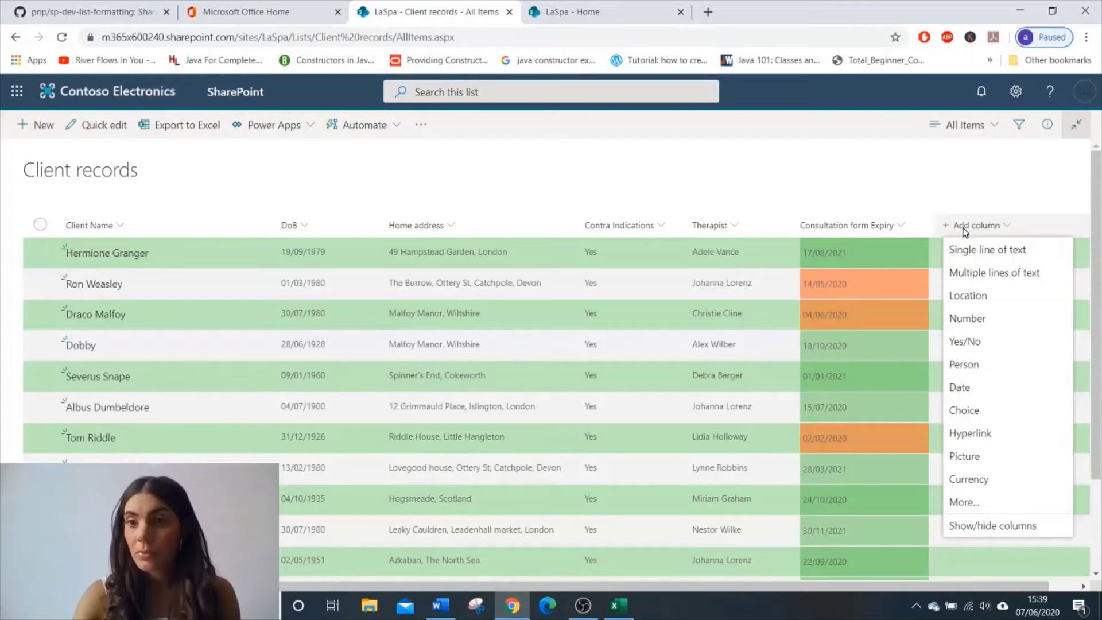
{"action": "left_click", "coordinate": [987, 278]}
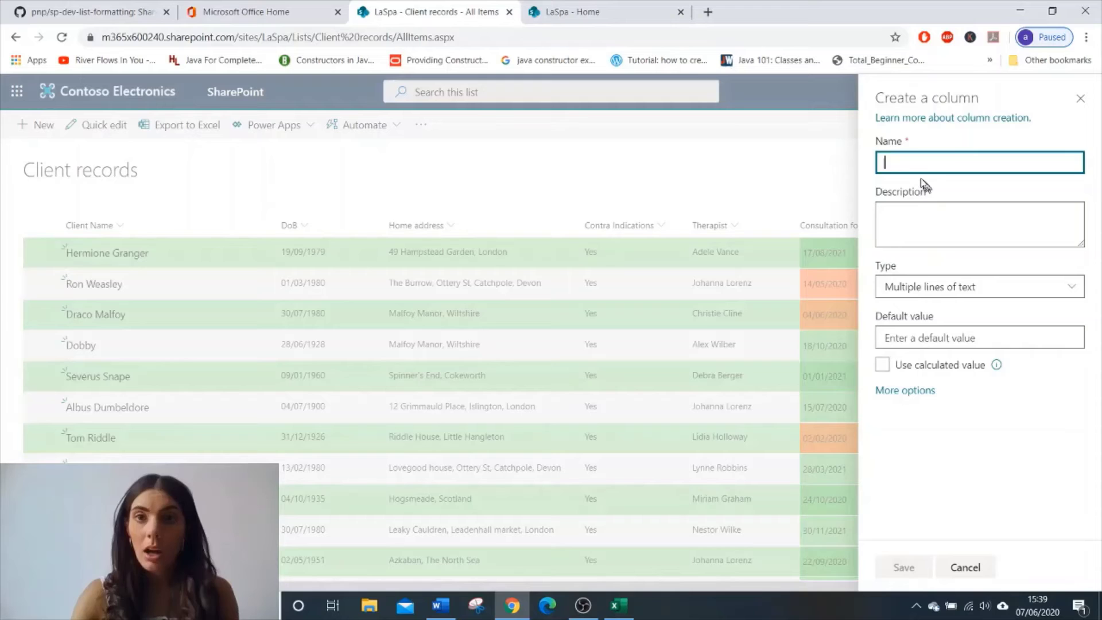
{"action": "type", "text": "Notes"}
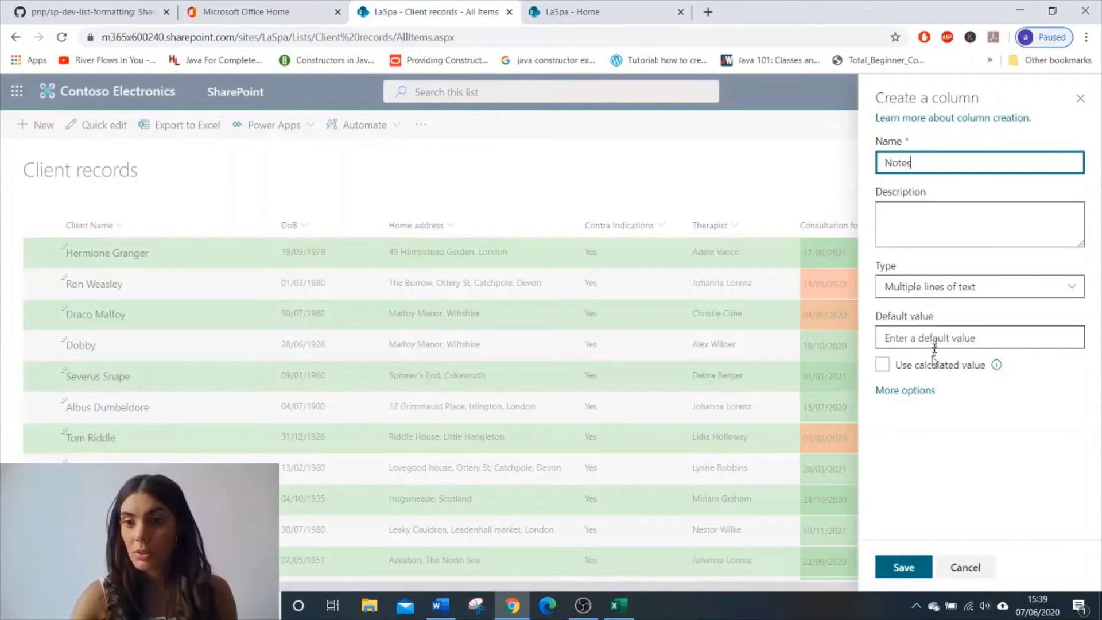
{"action": "left_click", "coordinate": [924, 390]}
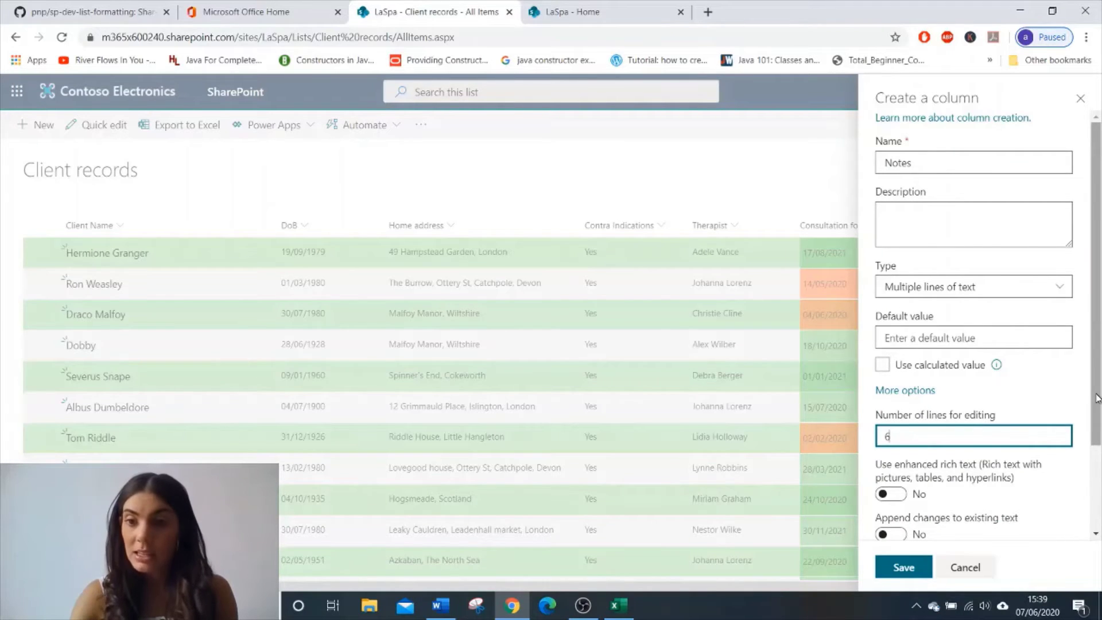
{"action": "left_click_drag", "start_coordinate": [1097, 397], "coordinate": [1099, 499]}
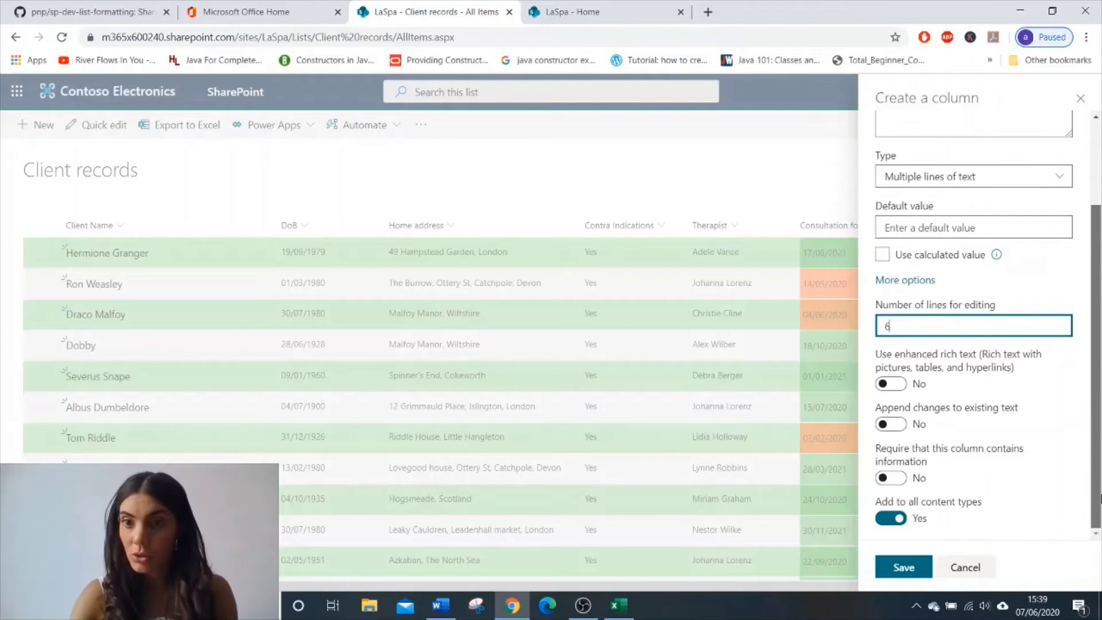
{"action": "left_click", "coordinate": [890, 384]}
{"action": "scroll", "coordinate": [1099, 293], "scroll_direction": "up", "scroll_amount": 2}
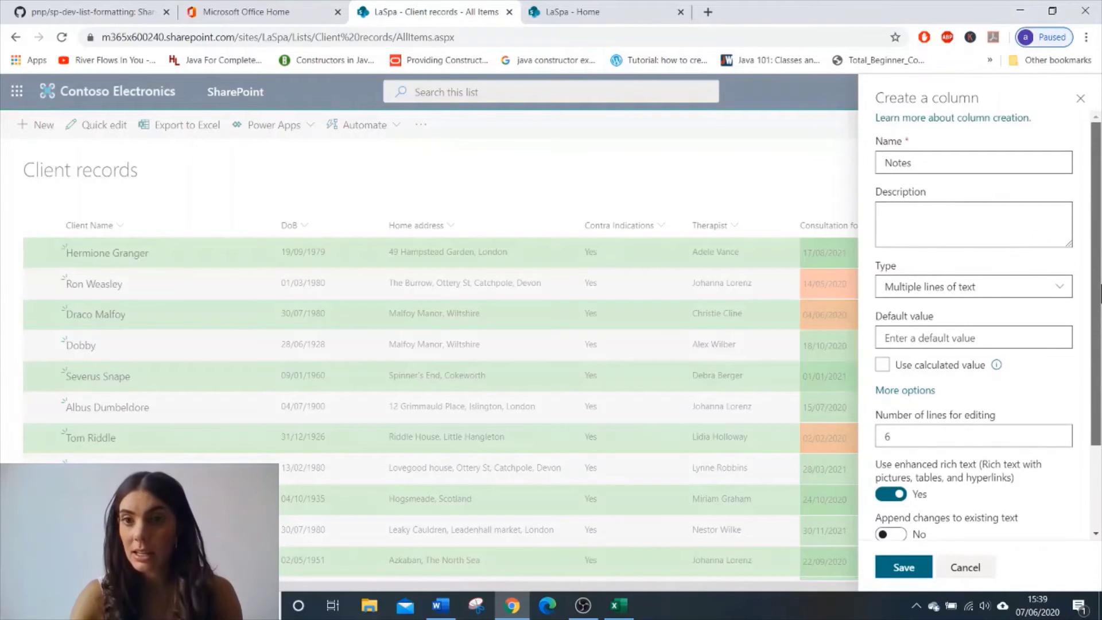
{"action": "scroll", "coordinate": [1099, 287], "scroll_direction": "down", "scroll_amount": 2}
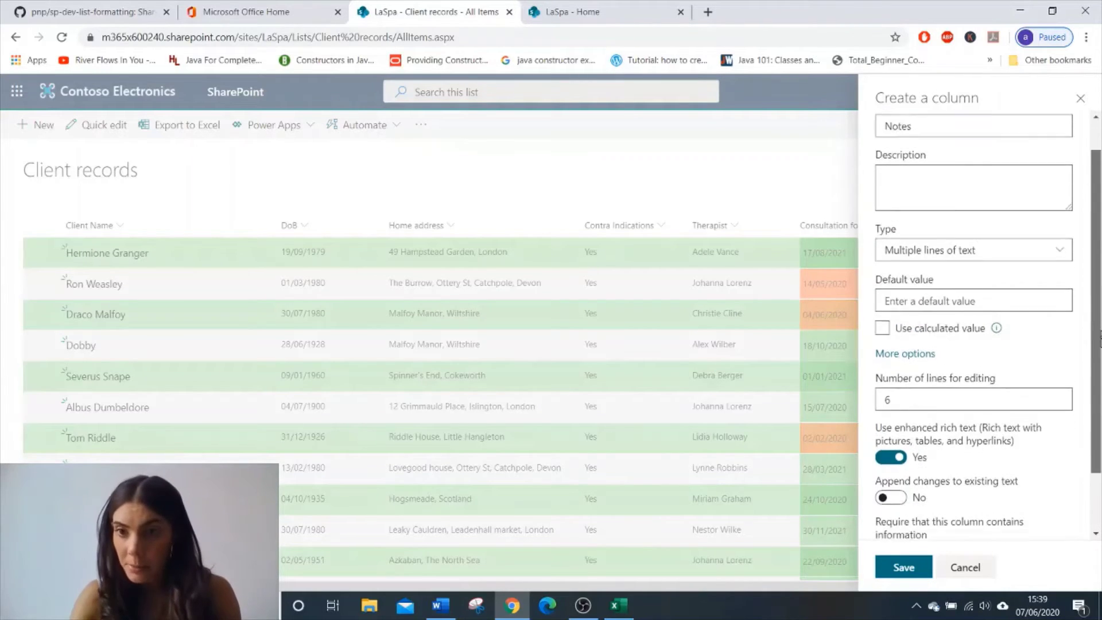
{"action": "left_click", "coordinate": [903, 567]}
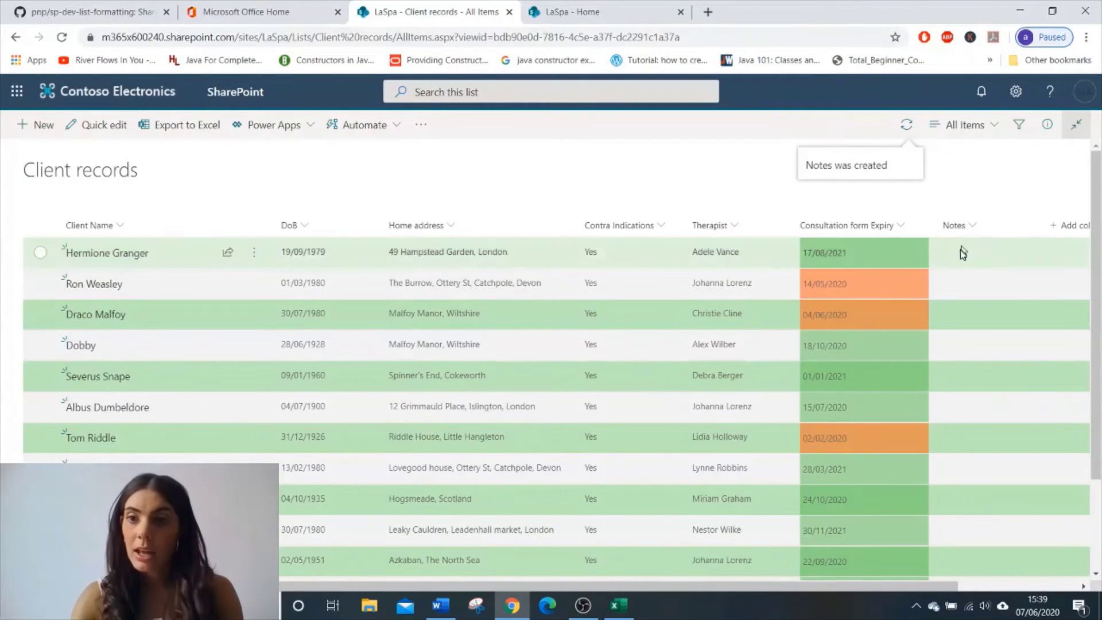
{"action": "left_click", "coordinate": [48, 138]}
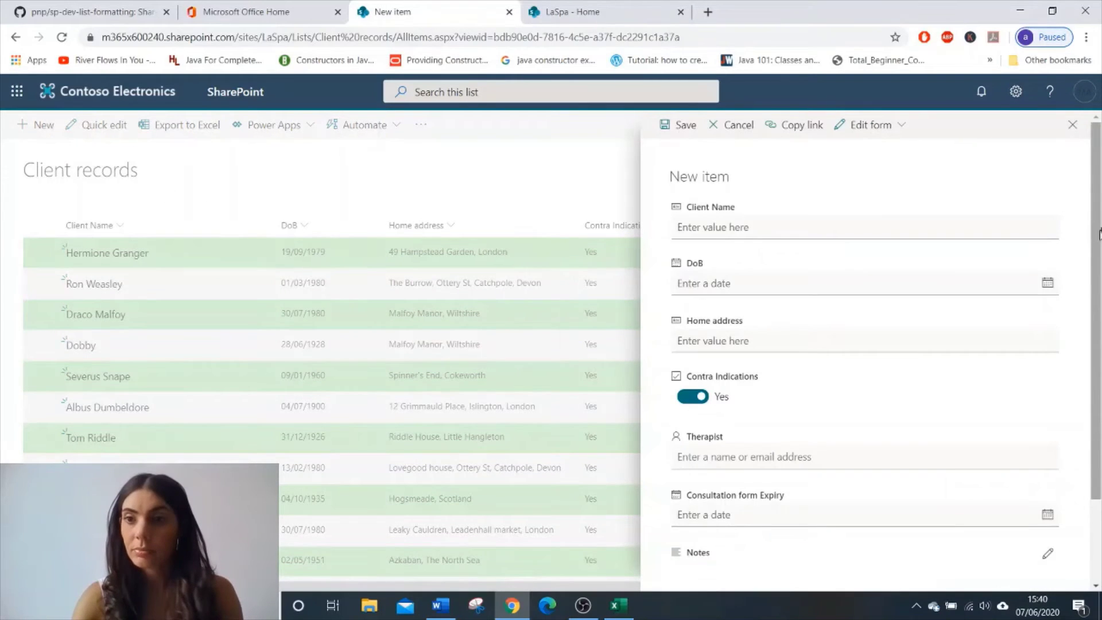
{"action": "scroll", "coordinate": [1099, 249], "scroll_direction": "down", "scroll_amount": 1}
{"action": "scroll", "coordinate": [1100, 249], "scroll_direction": "down", "scroll_amount": 2}
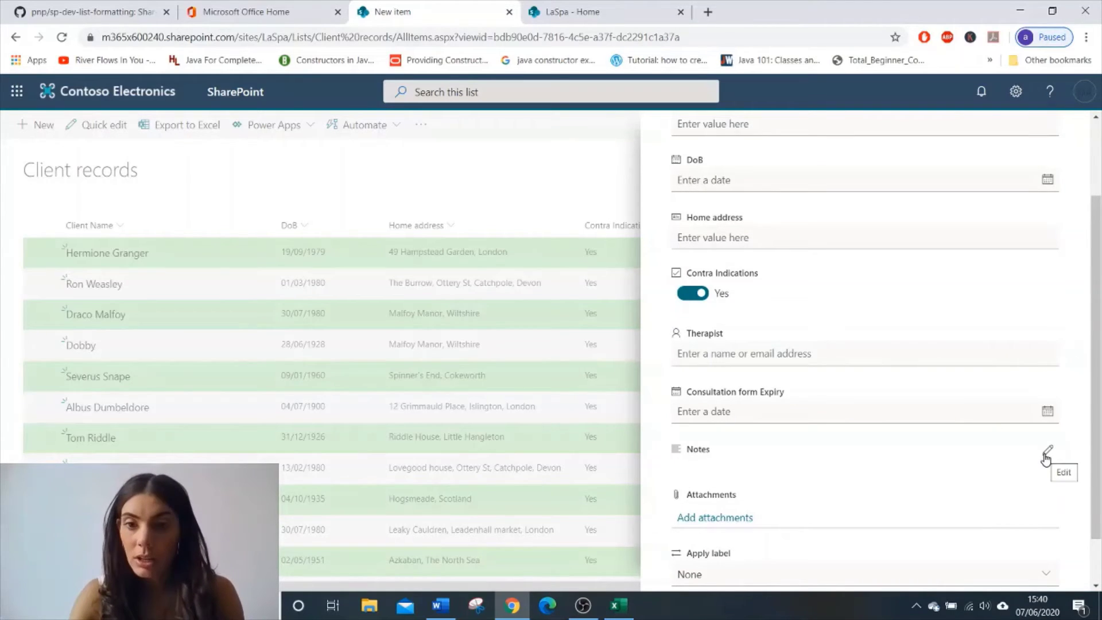
{"action": "left_click", "coordinate": [1046, 456]}
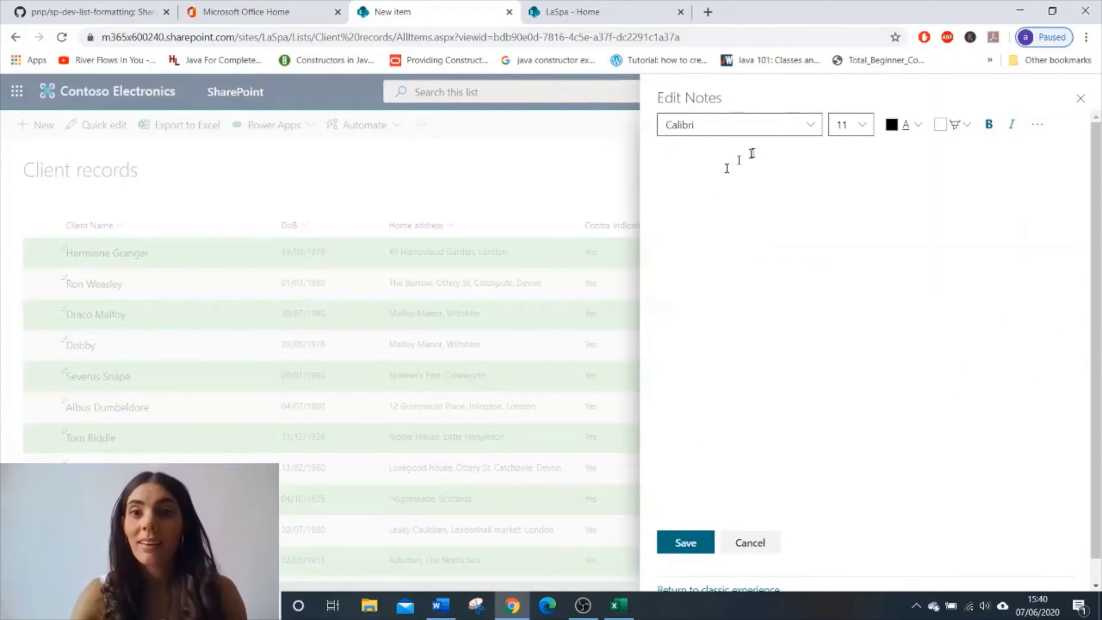
{"action": "left_click", "coordinate": [811, 127]}
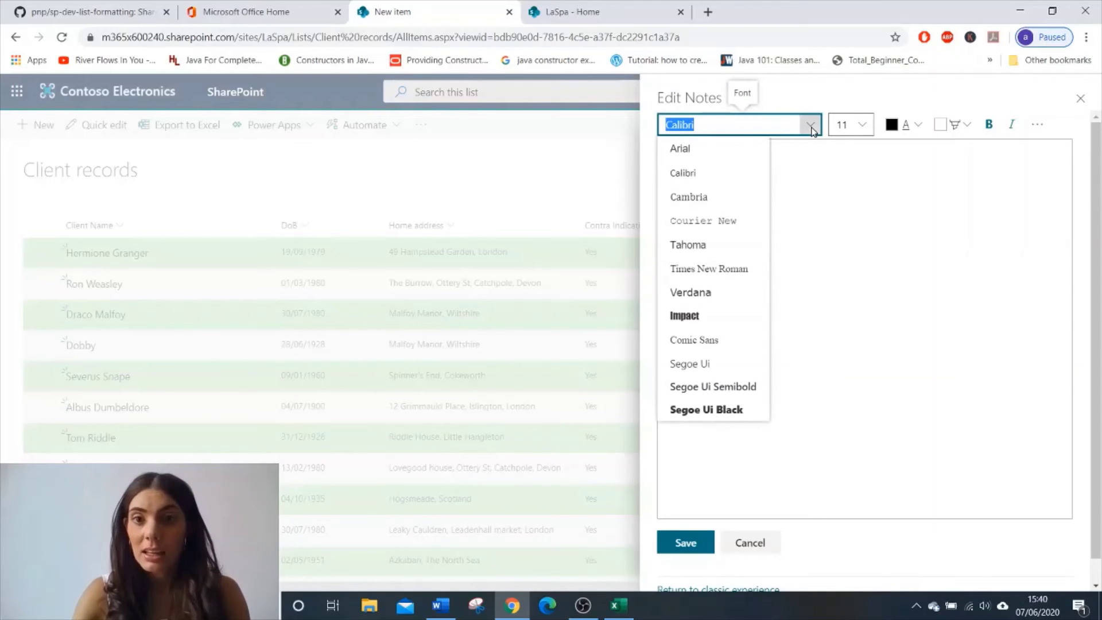
{"action": "left_click", "coordinate": [864, 127]}
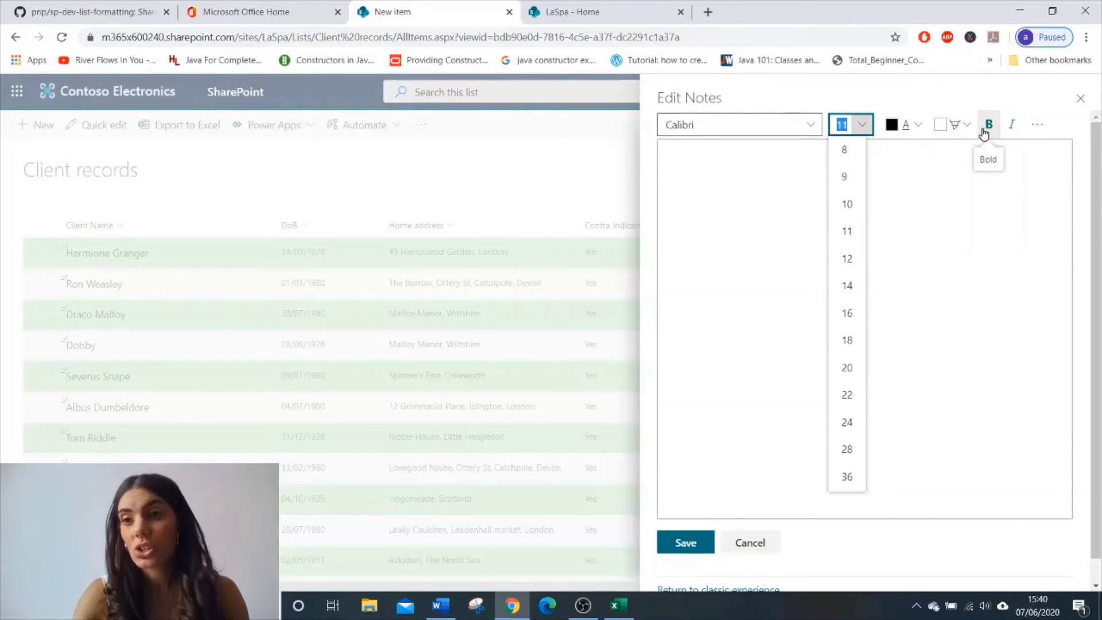
{"action": "left_click", "coordinate": [1036, 124]}
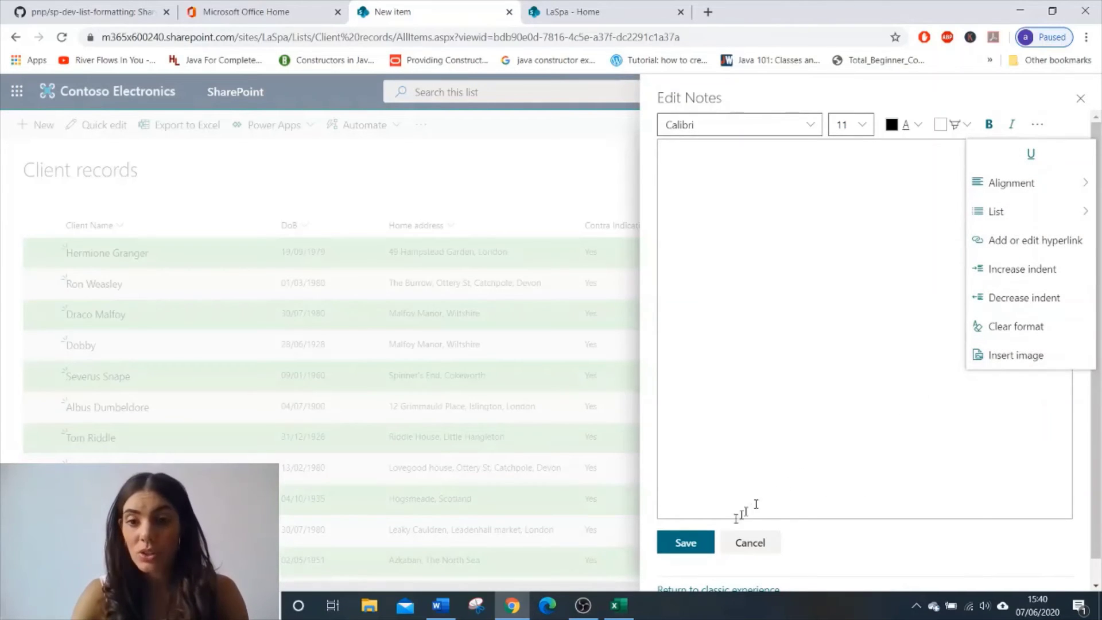
{"action": "left_click", "coordinate": [740, 546]}
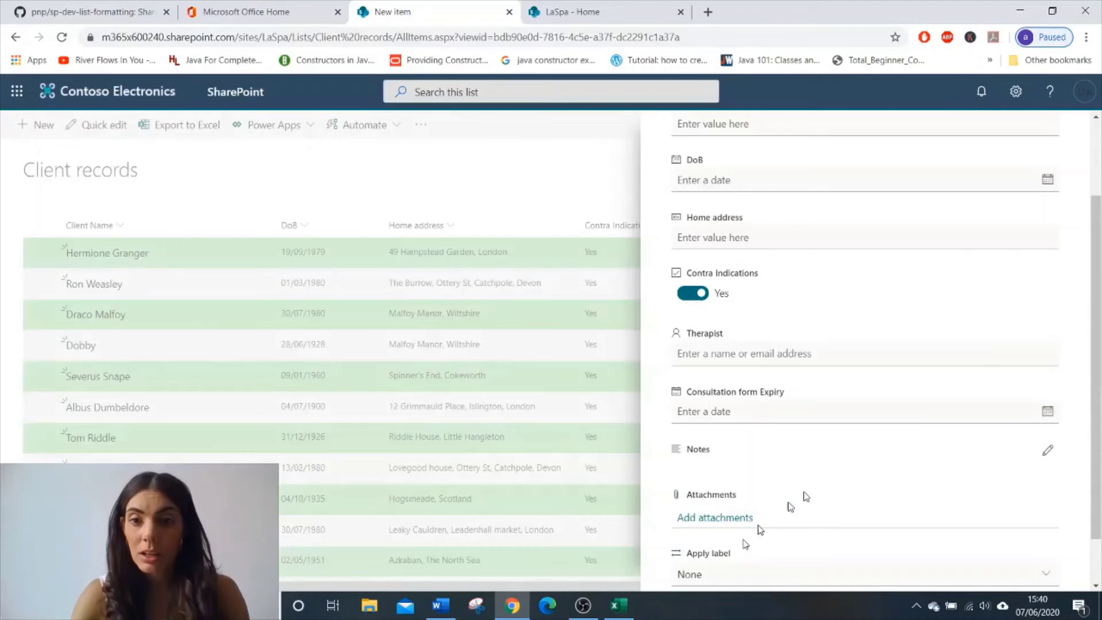
{"action": "scroll", "coordinate": [1100, 433], "scroll_direction": "down", "scroll_amount": 1}
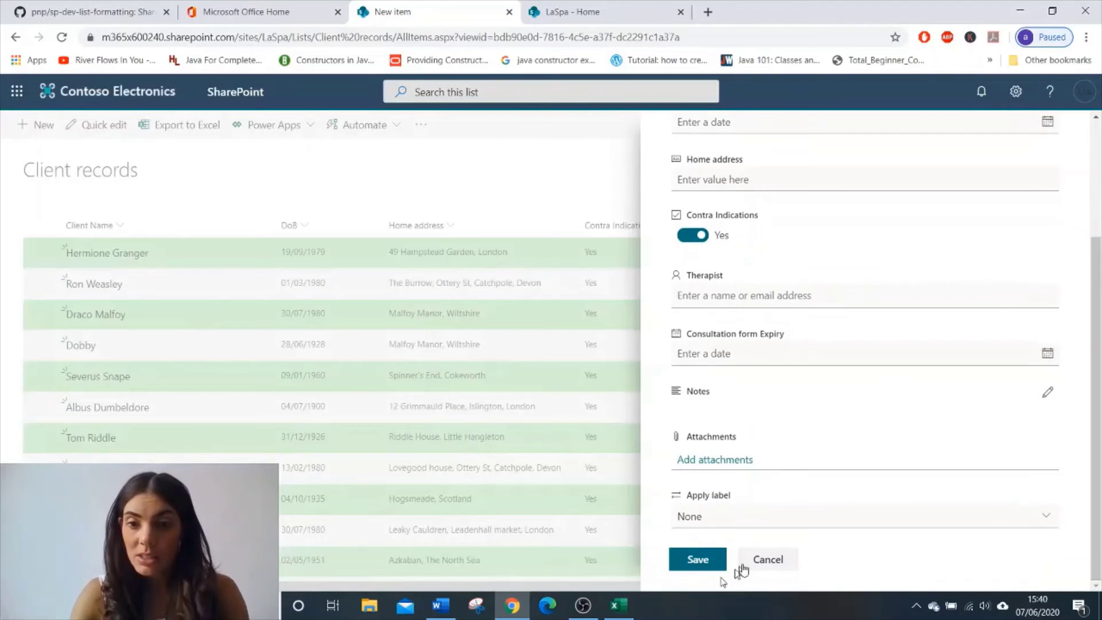
{"action": "left_click", "coordinate": [767, 560]}
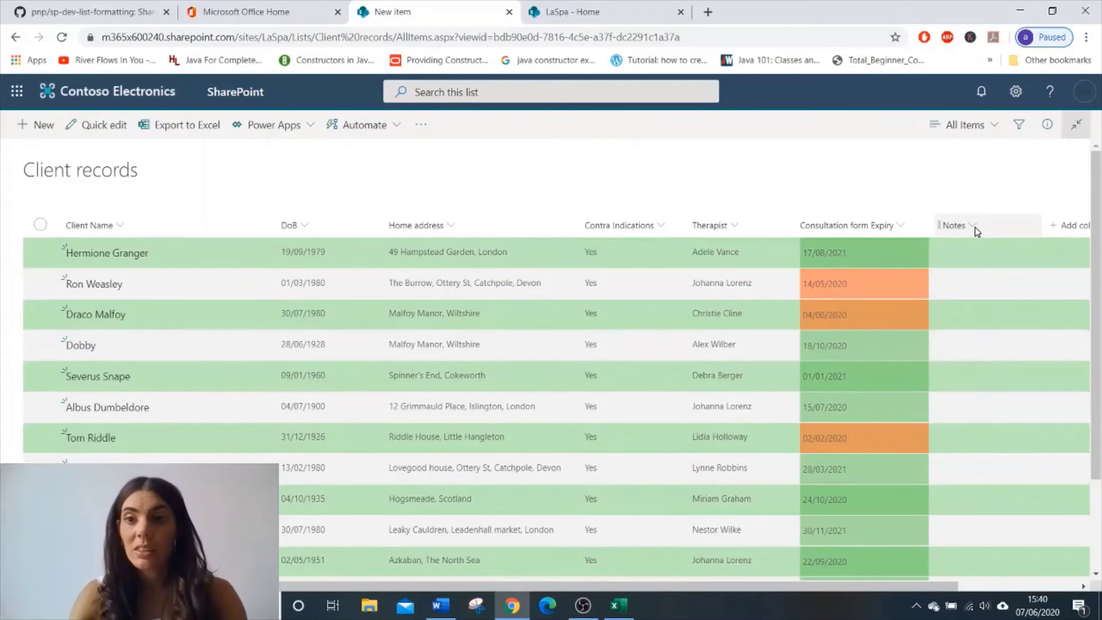
Step: Switch to Quick edit and italicise the word Test in the first record's Notes cell
{"action": "left_click", "coordinate": [114, 134]}
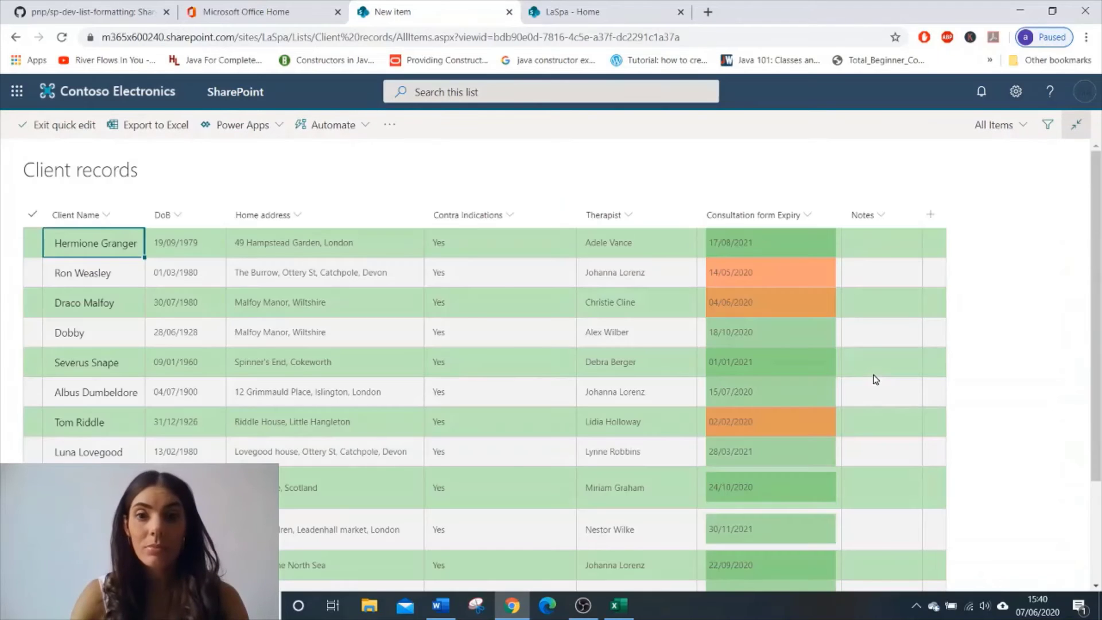
{"action": "left_click", "coordinate": [868, 239]}
{"action": "left_click", "coordinate": [868, 239]}
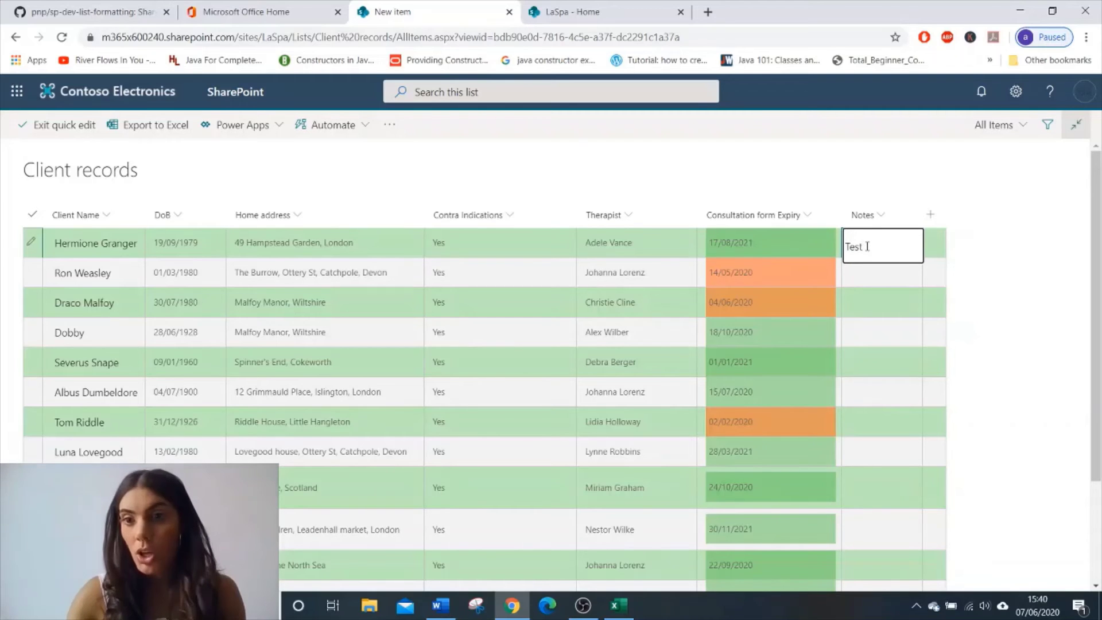
{"action": "left_click_drag", "start_coordinate": [867, 246], "coordinate": [843, 247]}
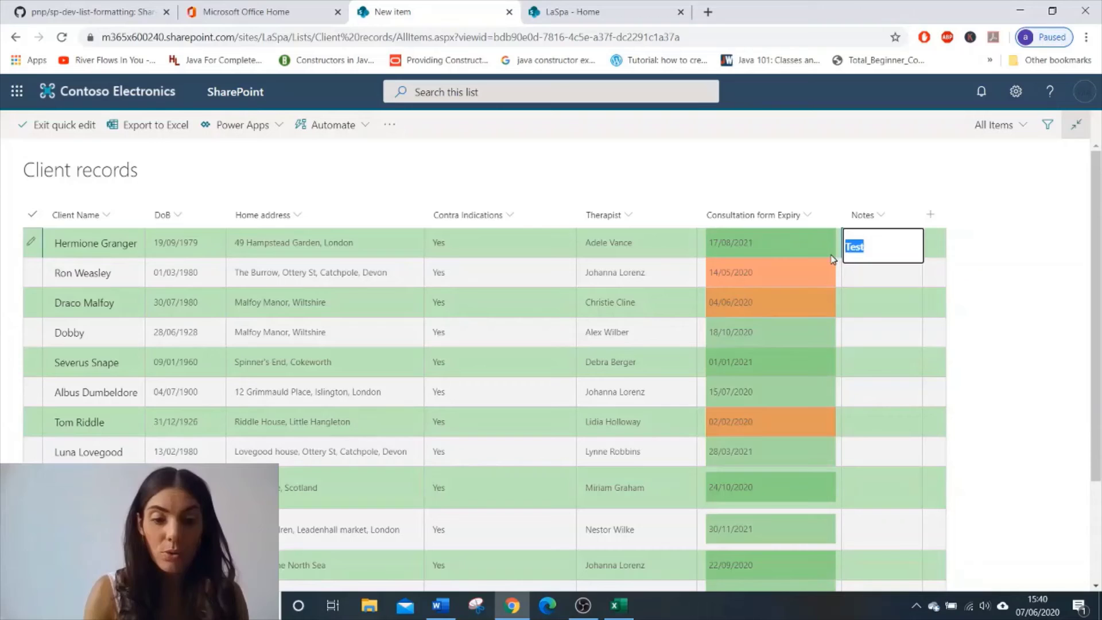
{"action": "key", "text": "ctrl+i"}
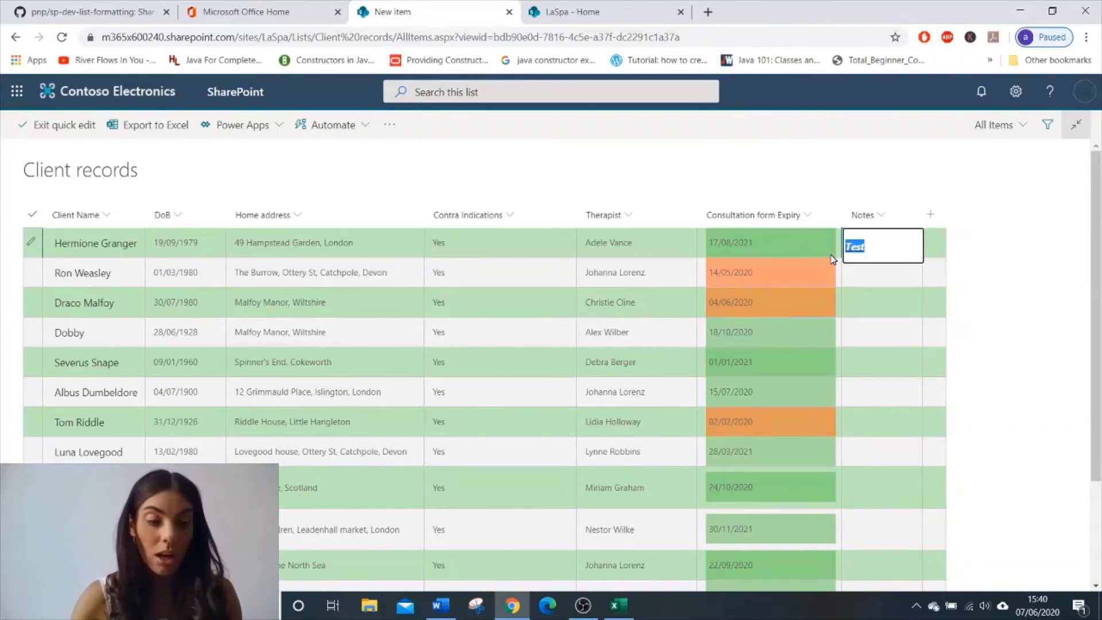
{"action": "left_click", "coordinate": [930, 201]}
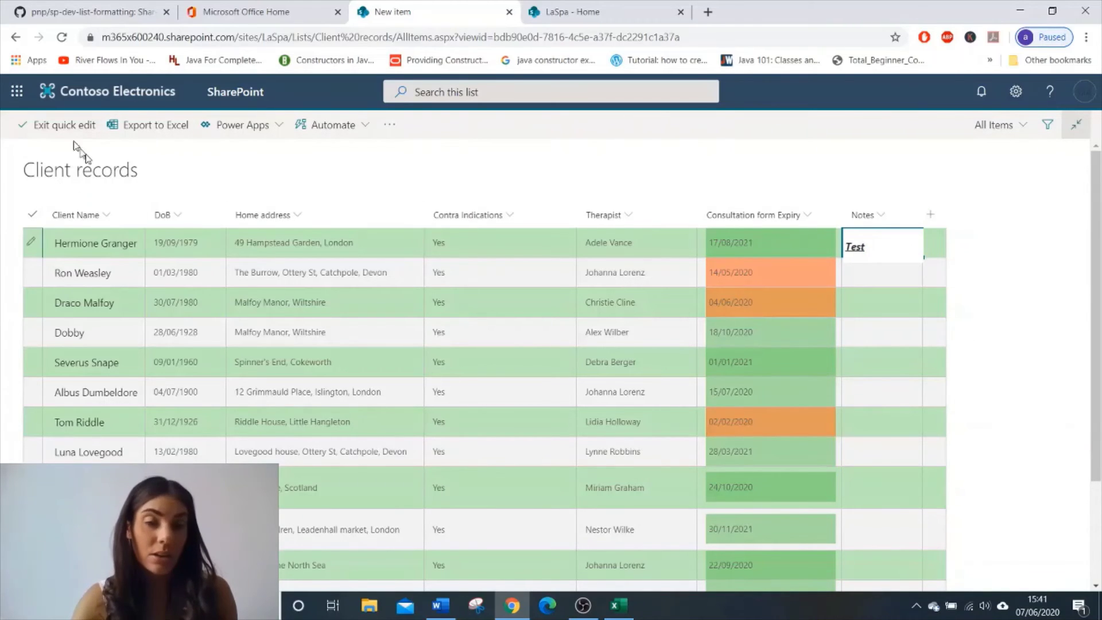
Step: Try the first record's DoB and Home address cells, then delete Test from Notes
{"action": "left_click", "coordinate": [203, 243]}
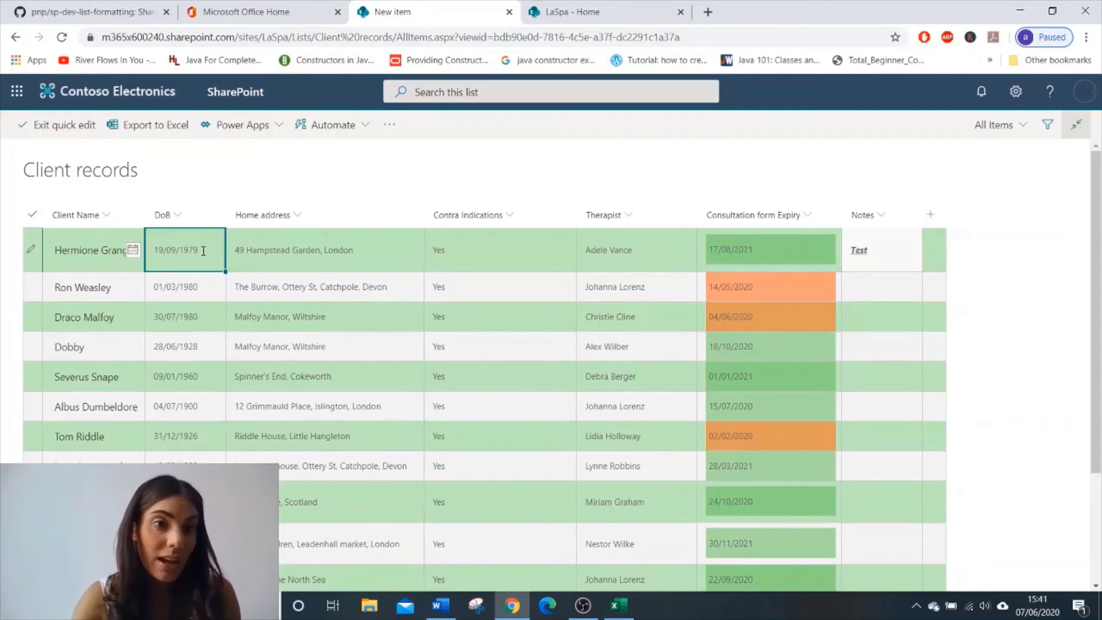
{"action": "left_click", "coordinate": [203, 244]}
{"action": "left_click", "coordinate": [349, 252]}
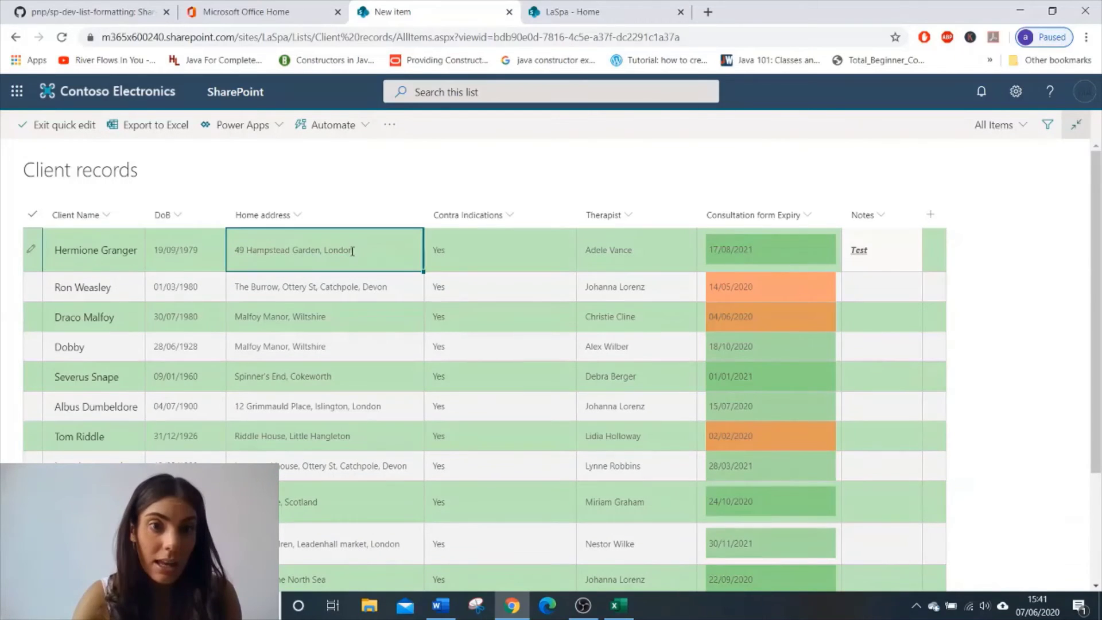
{"action": "left_click", "coordinate": [353, 252]}
{"action": "left_click_drag", "start_coordinate": [234, 253], "coordinate": [365, 236]}
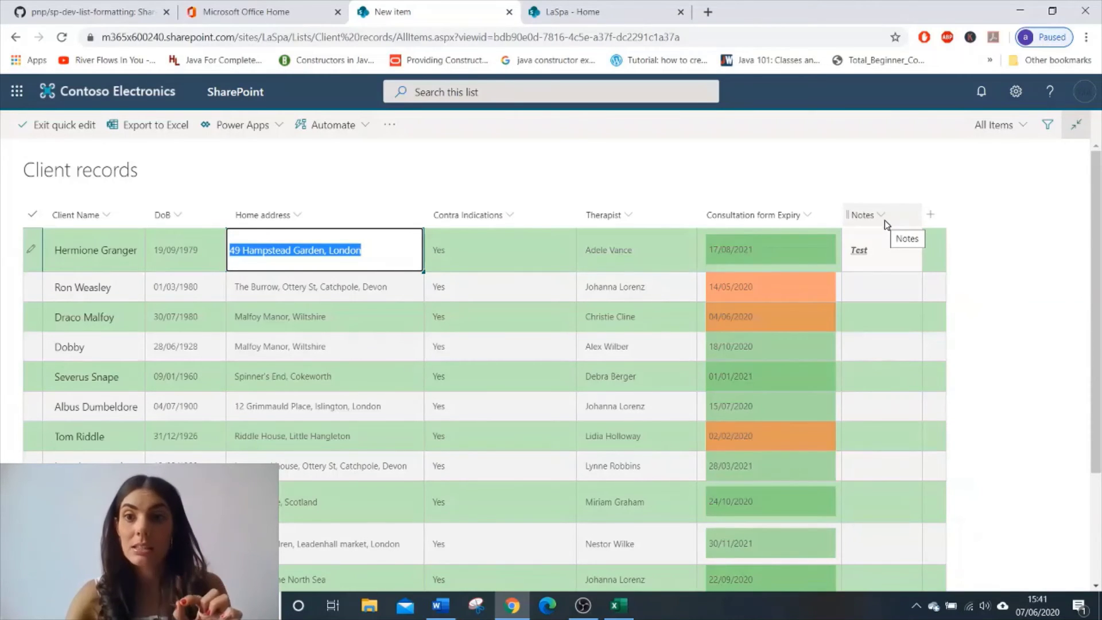
{"action": "left_click", "coordinate": [875, 254]}
{"action": "left_click", "coordinate": [834, 258]}
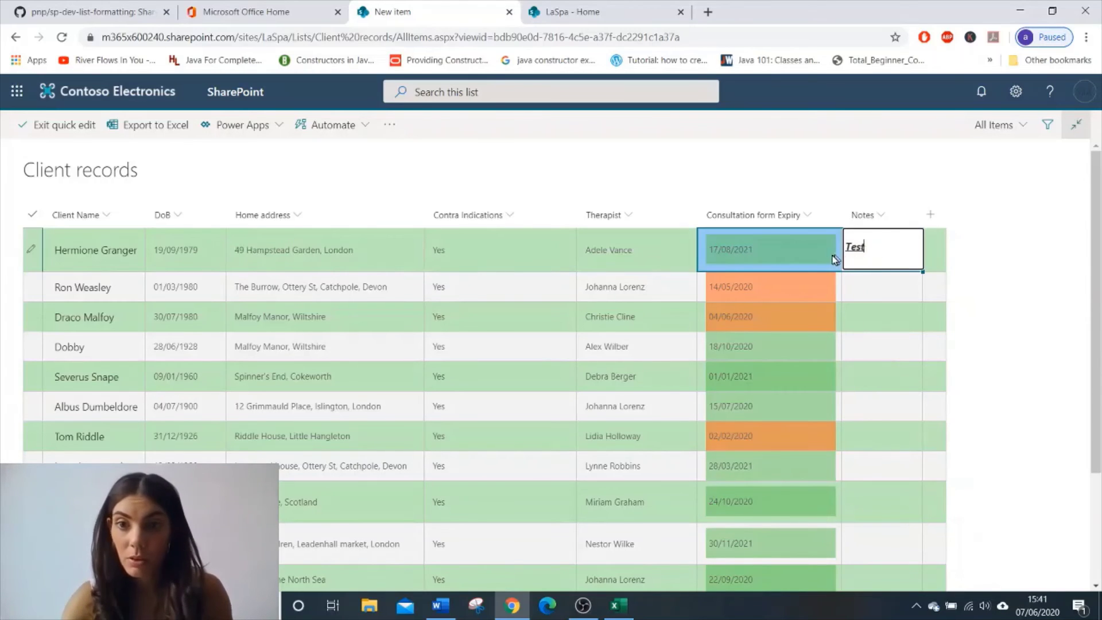
{"action": "key", "text": "BackSpace"}
{"action": "key", "text": "BackSpace"}
{"action": "key", "text": "BackSpace"}
{"action": "key", "text": "BackSpace"}
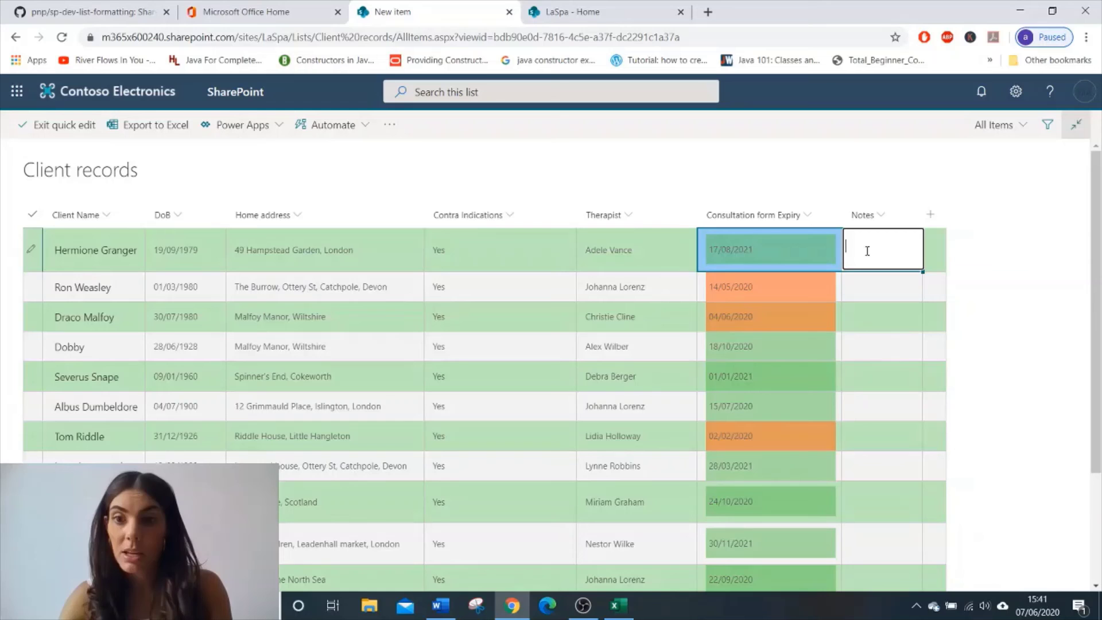
Step: Exit quick edit so changes save and the list returns to its standard view
{"action": "left_click", "coordinate": [65, 125]}
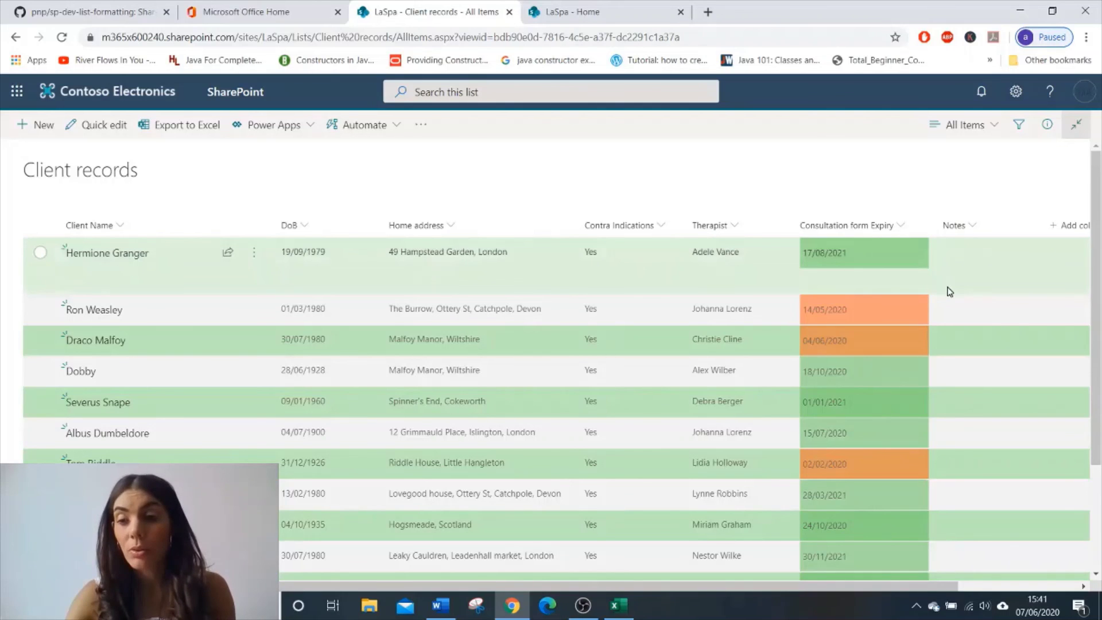
{"action": "scroll", "coordinate": [1033, 275], "scroll_direction": "down", "scroll_amount": 2}
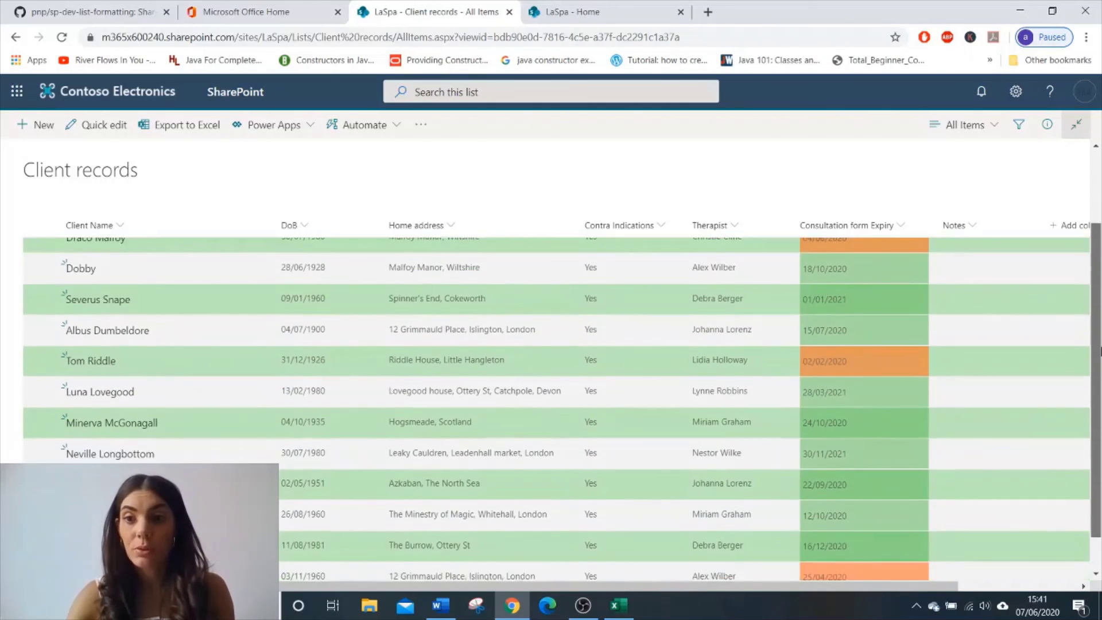
{"action": "scroll", "coordinate": [1090, 253], "scroll_direction": "up", "scroll_amount": 2}
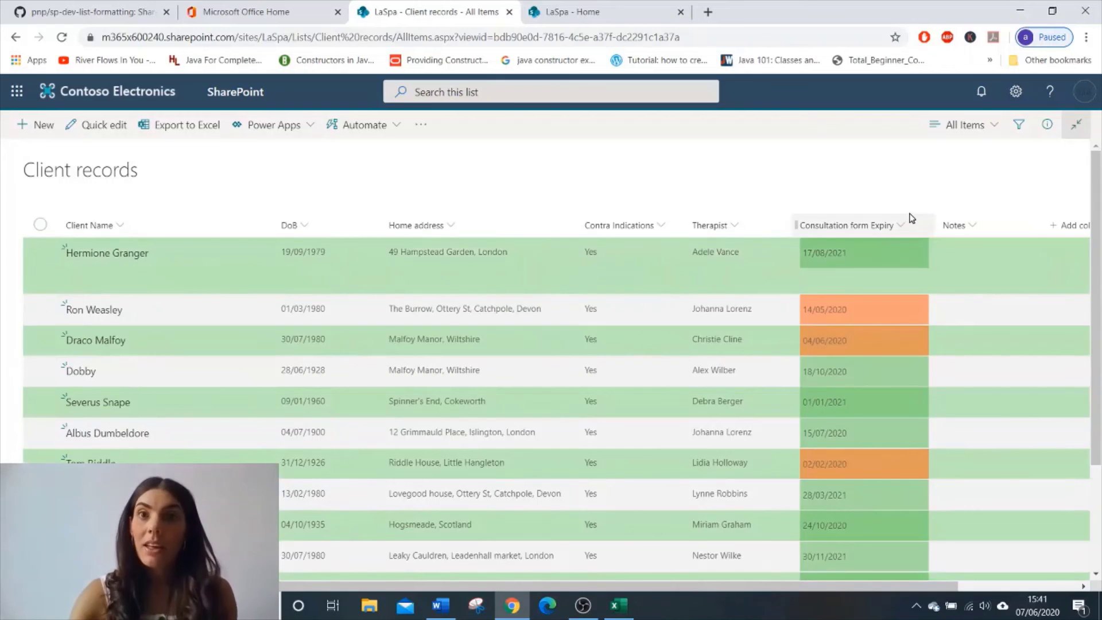